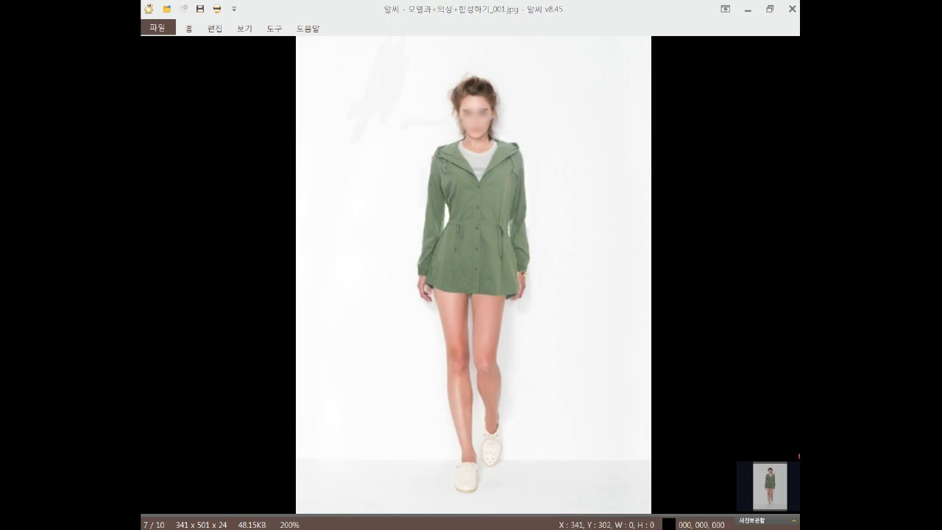
Compare the finished composite, the model photo and the green jacket photo in the image viewer.
scroll(662, 216, "down", 1)
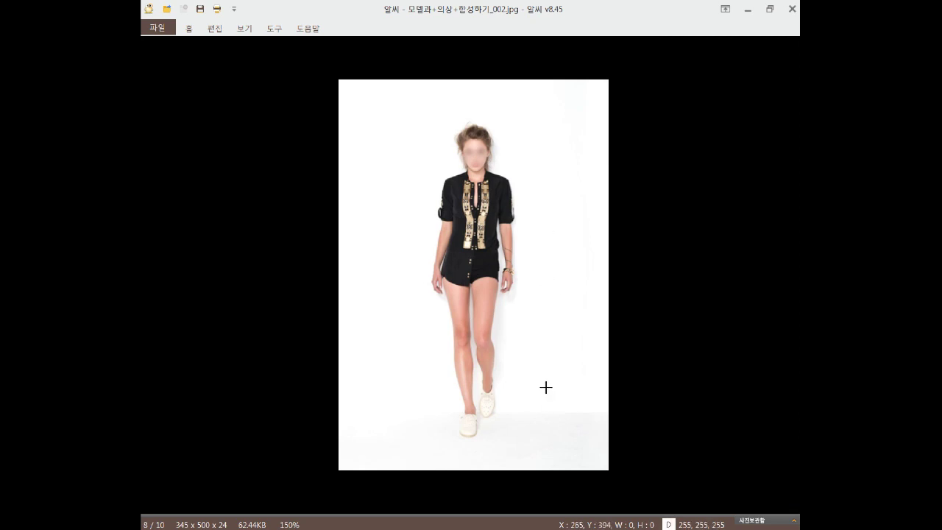
key("plus")
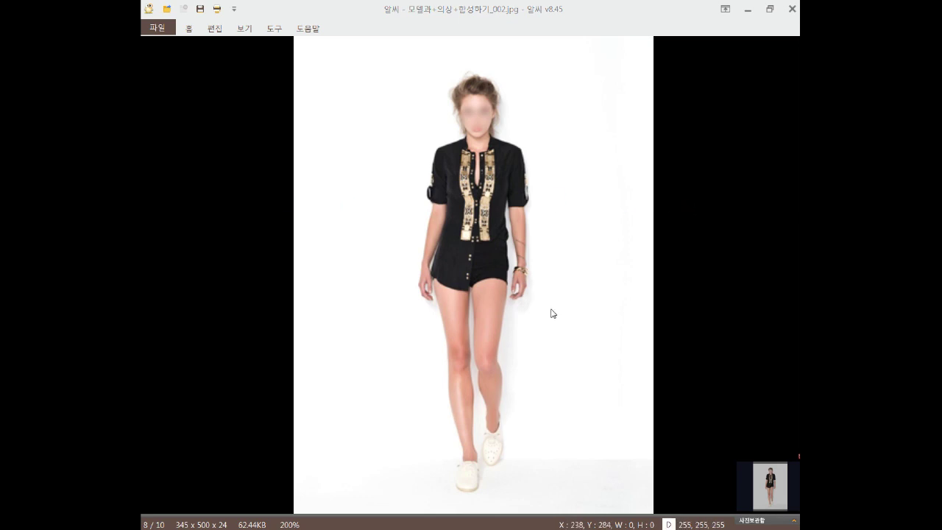
scroll(693, 168, "down", 1)
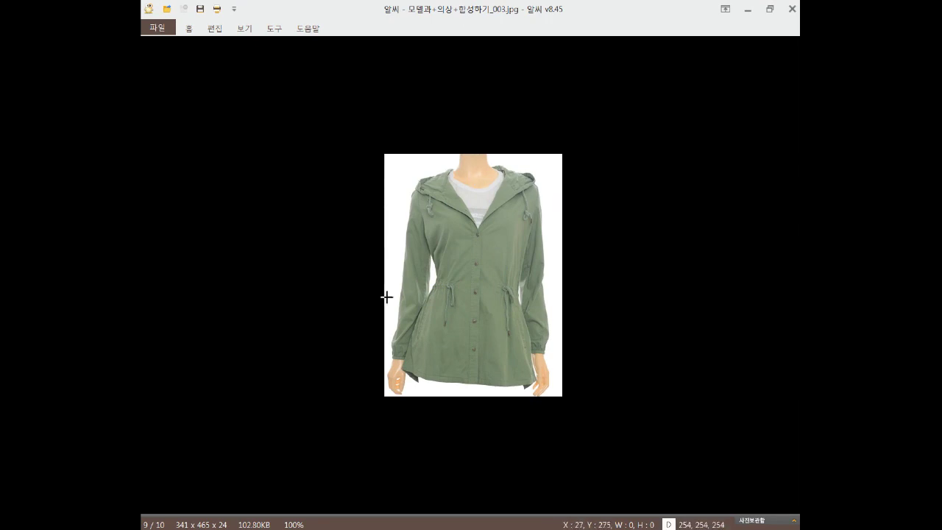
key("Page_Up")
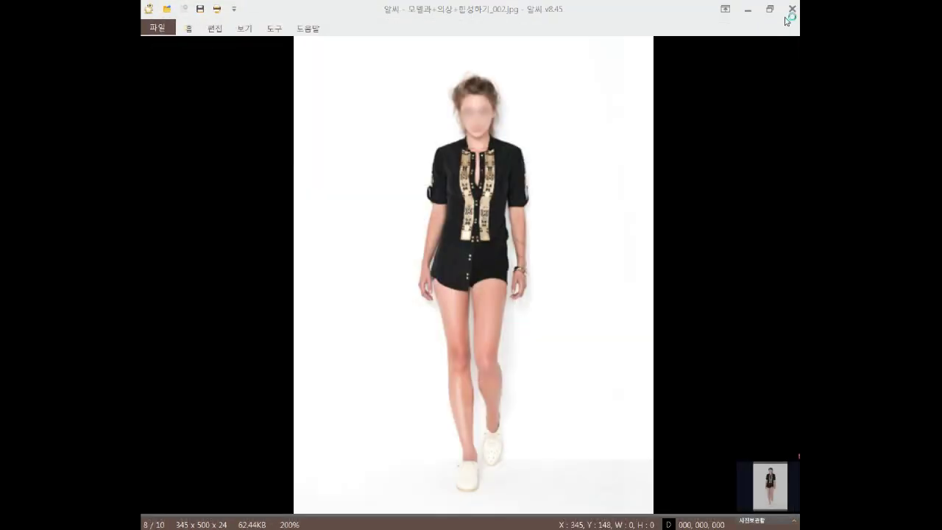
key("Page_Up")
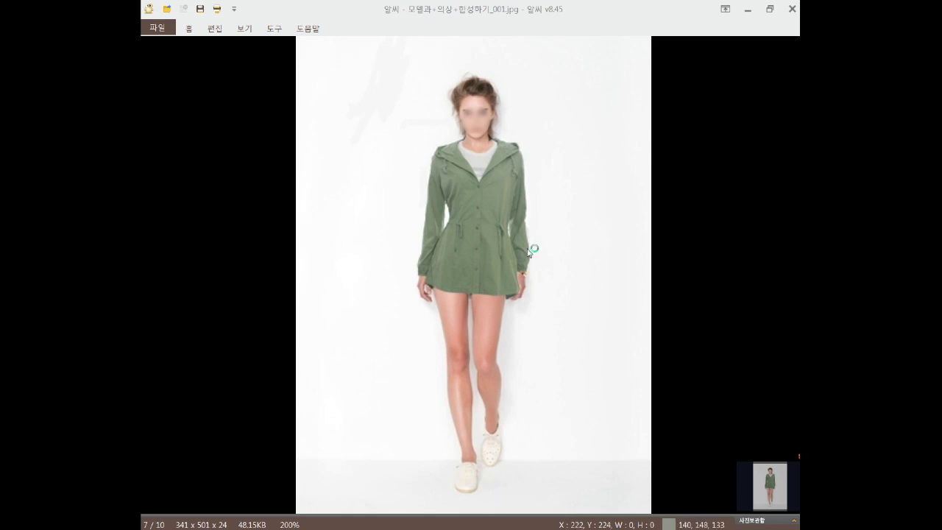
scroll(591, 212, "down", 1)
scroll(499, 304, "up", 2)
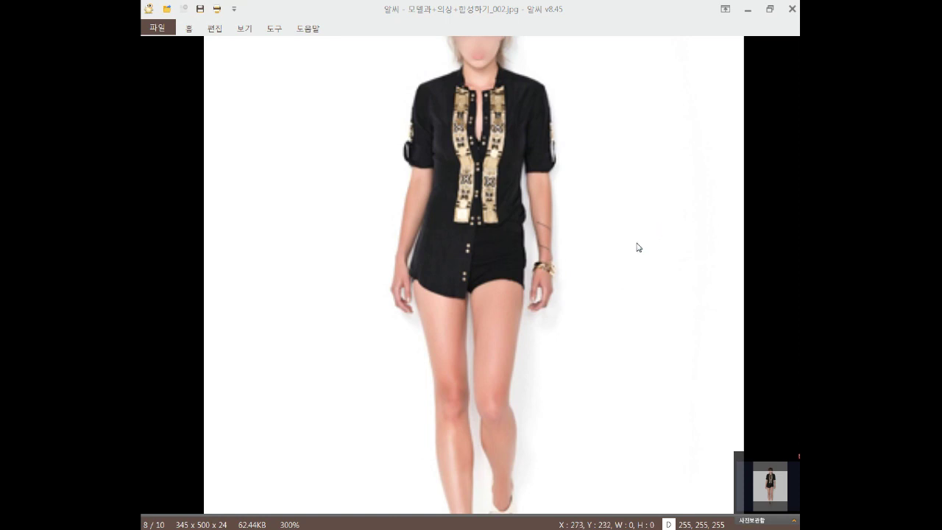
scroll(439, 348, "down", 1)
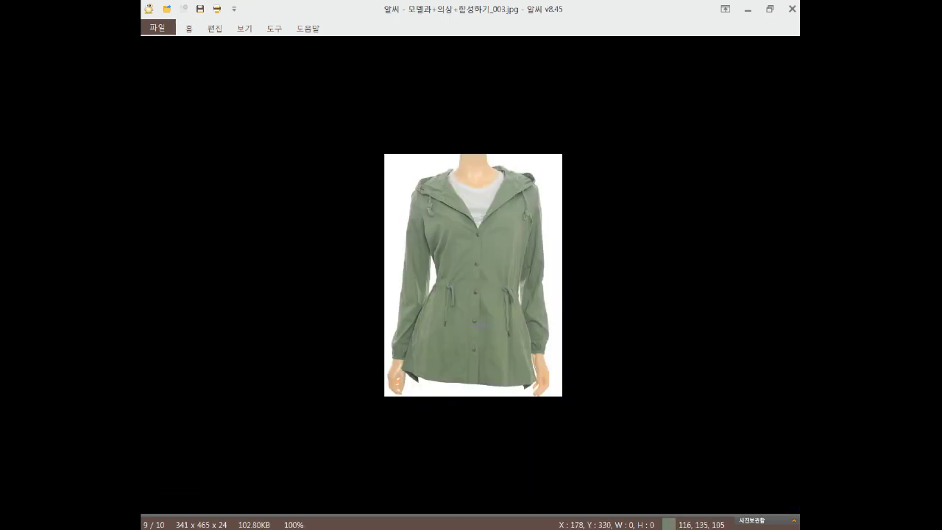
scroll(477, 325, "up", 1)
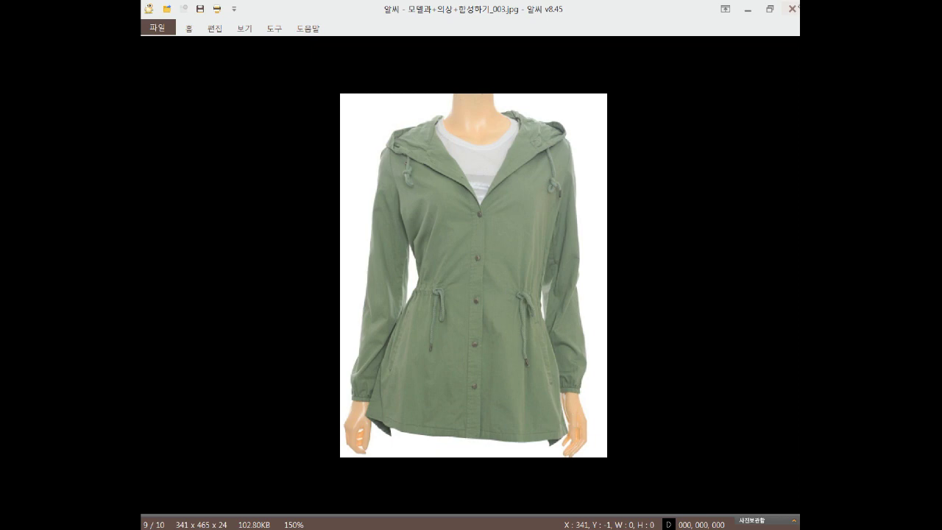
scroll(678, 120, "up", 1)
scroll(691, 125, "up", 1)
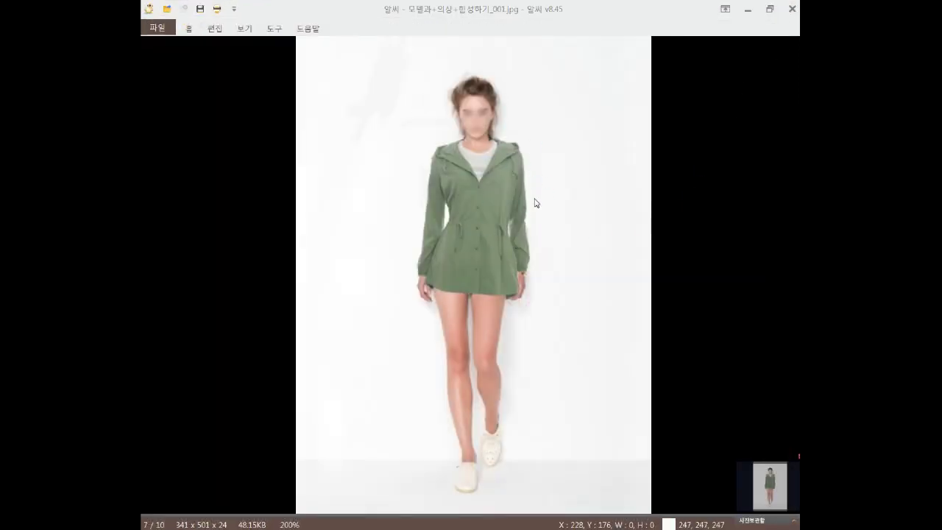
Close the image viewer, open the _002.jpg model photo and _003.jpg jacket photo in Photoshop, and place their windows side by side.
left_click(792, 9)
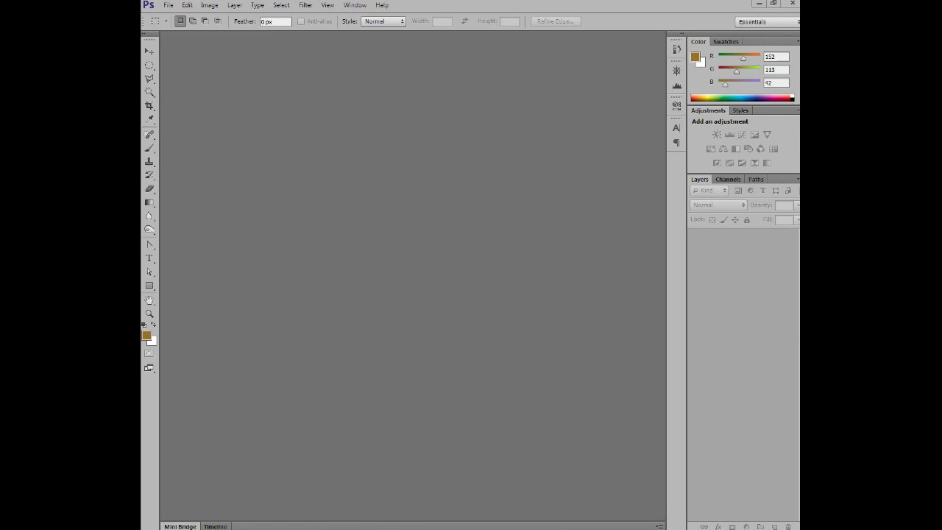
left_click_drag(613, 358, 482, 341)
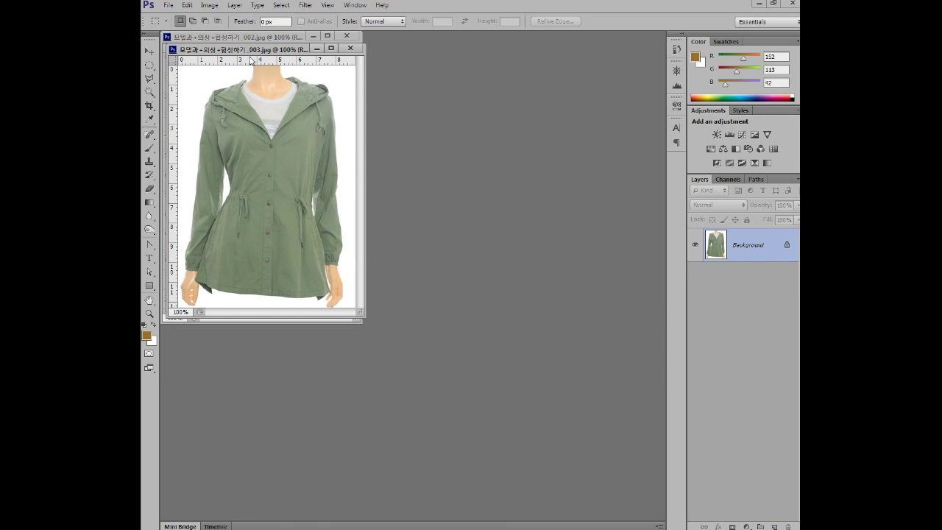
left_click_drag(246, 49, 481, 49)
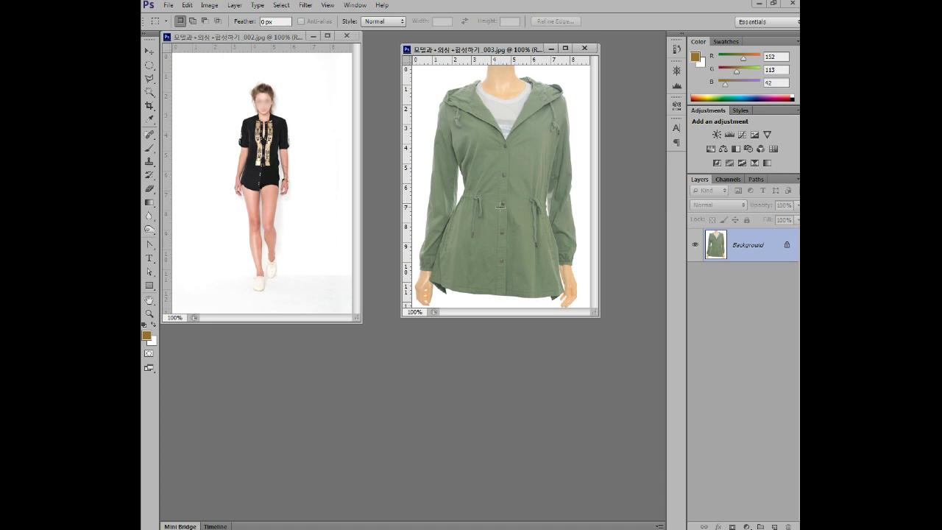
Enlarge the jacket photo's window and examine the jacket's outline and the model's upper body up close.
left_click(245, 162)
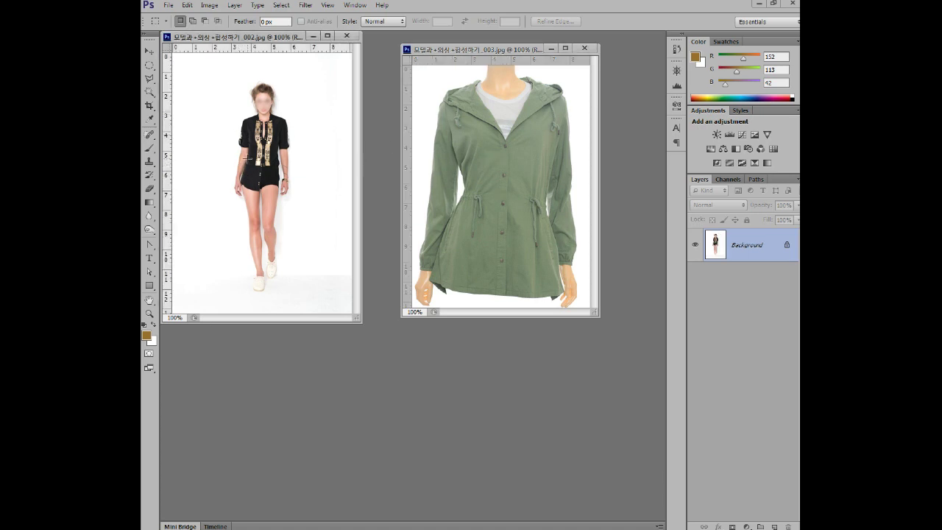
scroll(245, 163, "up", 6)
left_click(457, 153)
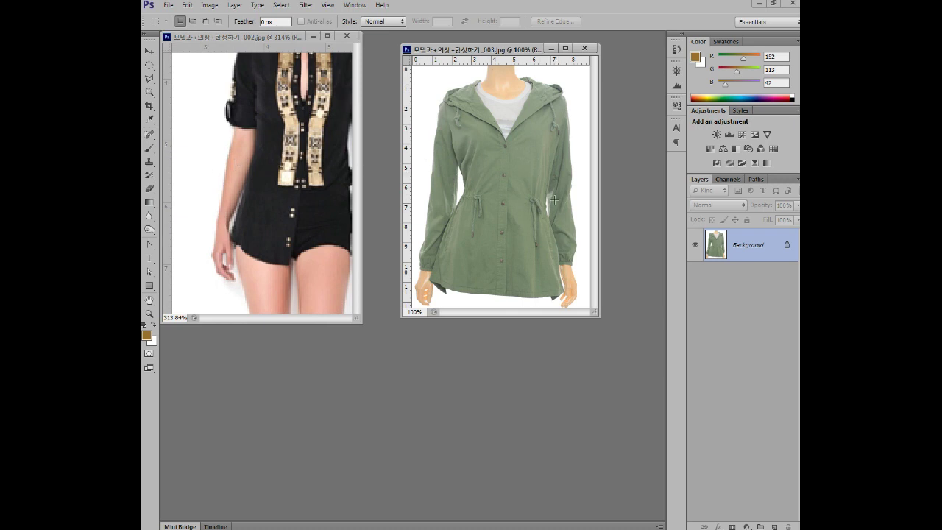
left_click_drag(595, 316, 653, 395)
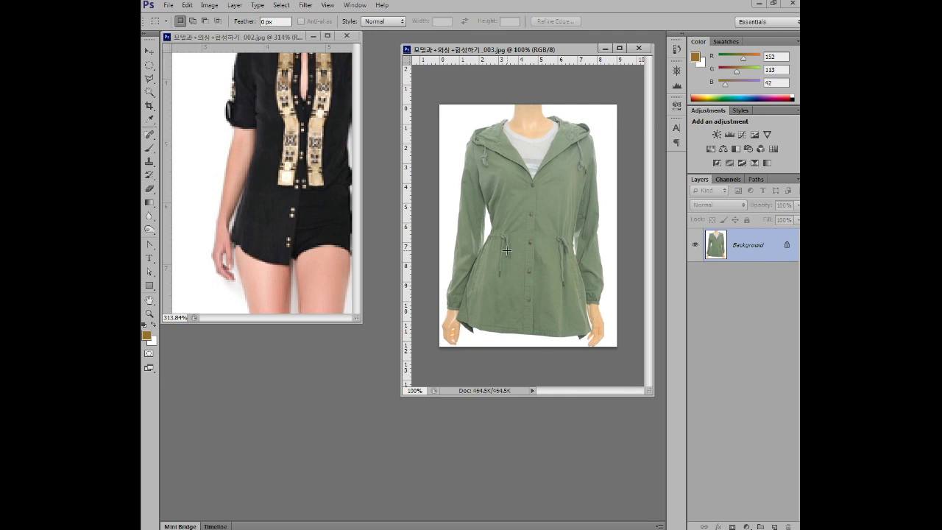
scroll(498, 278, "up", 4)
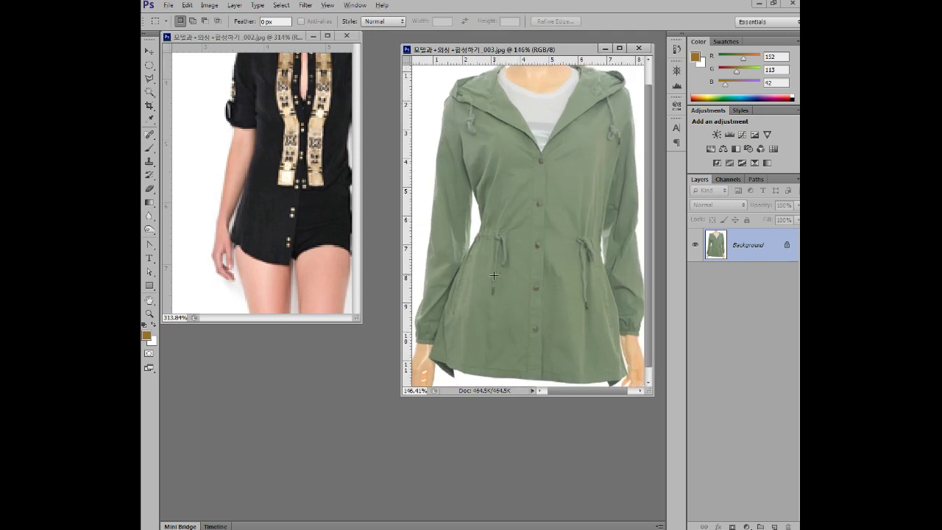
left_click_drag(468, 273, 519, 182)
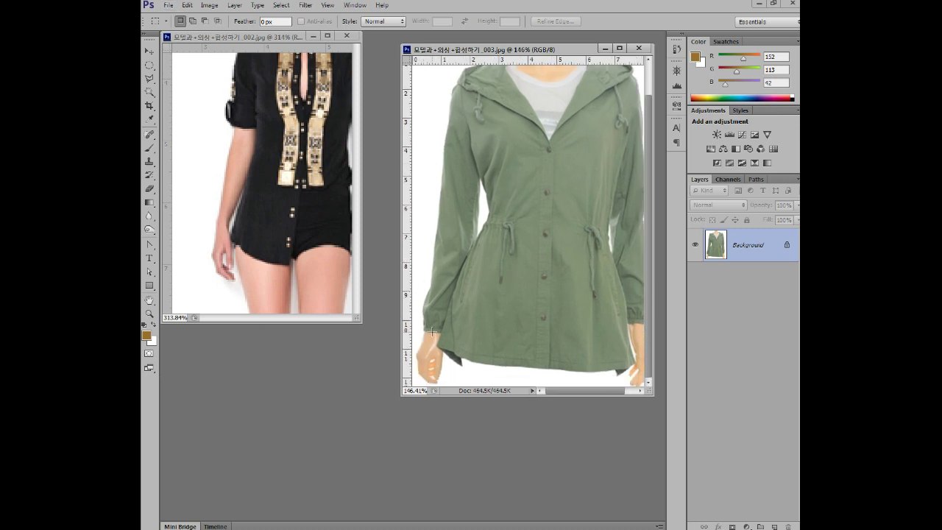
left_click_drag(519, 156, 513, 273)
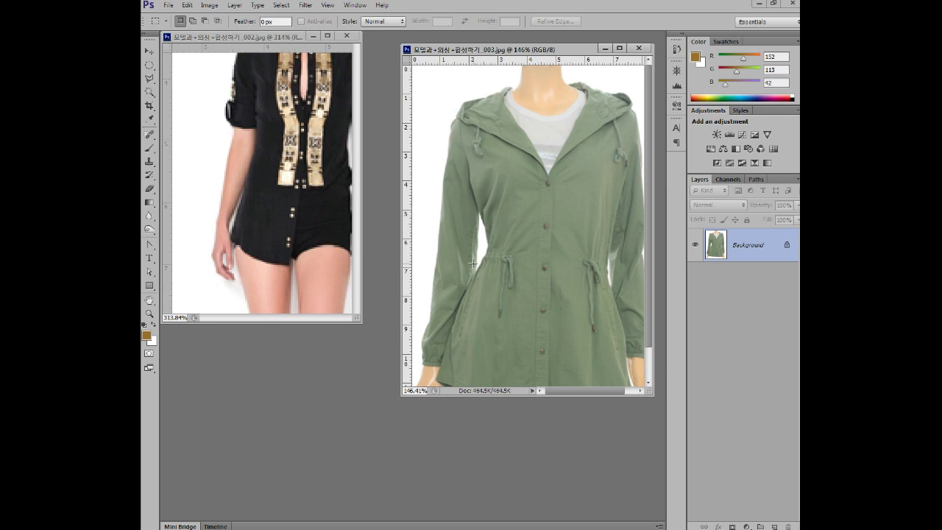
scroll(515, 226, "down", 2)
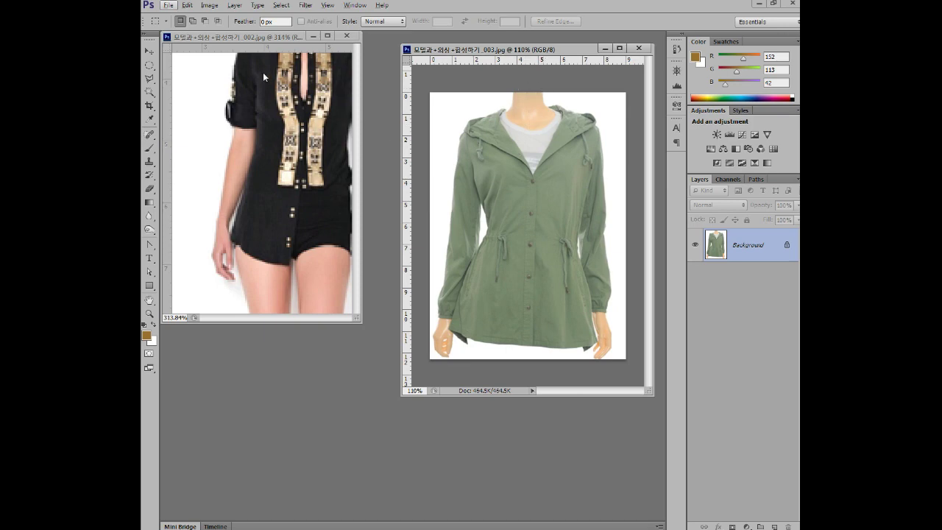
left_click(268, 41)
left_click_drag(360, 184, 364, 144)
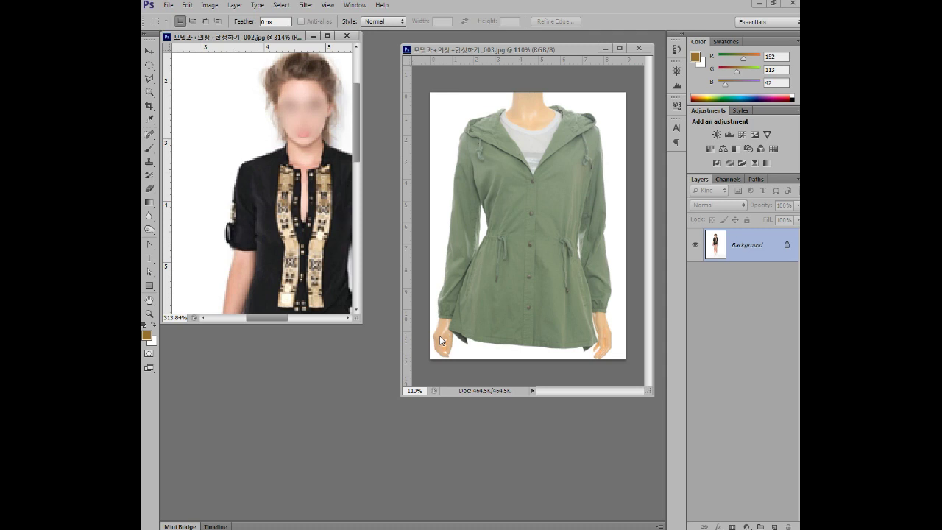
Select the white background around the jacket, including both mannequin hands, with the Quick Selection tool in the _003.jpg photo.
left_click(150, 92)
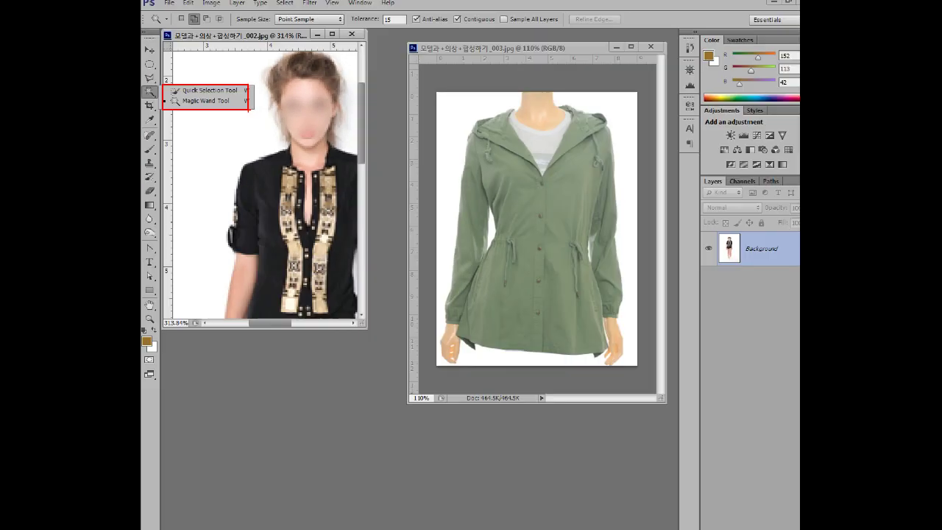
left_click(297, 109)
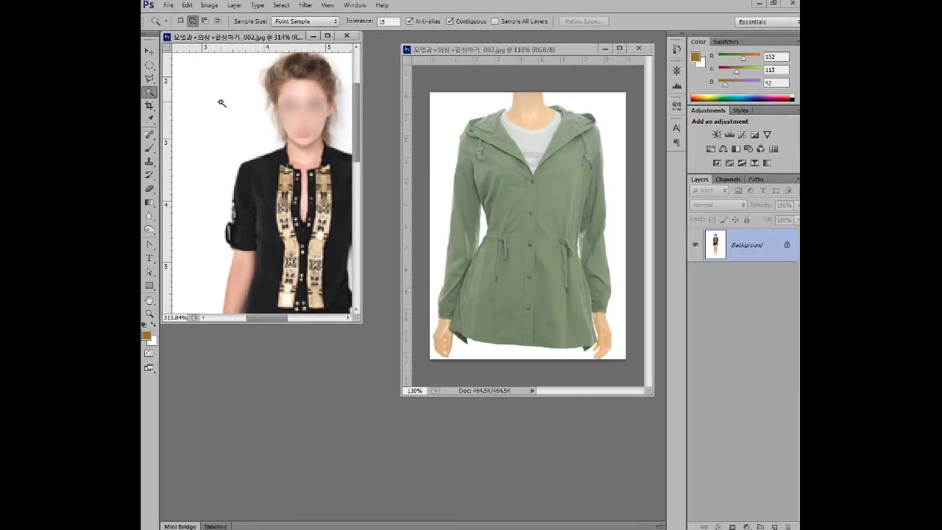
right_click(152, 93)
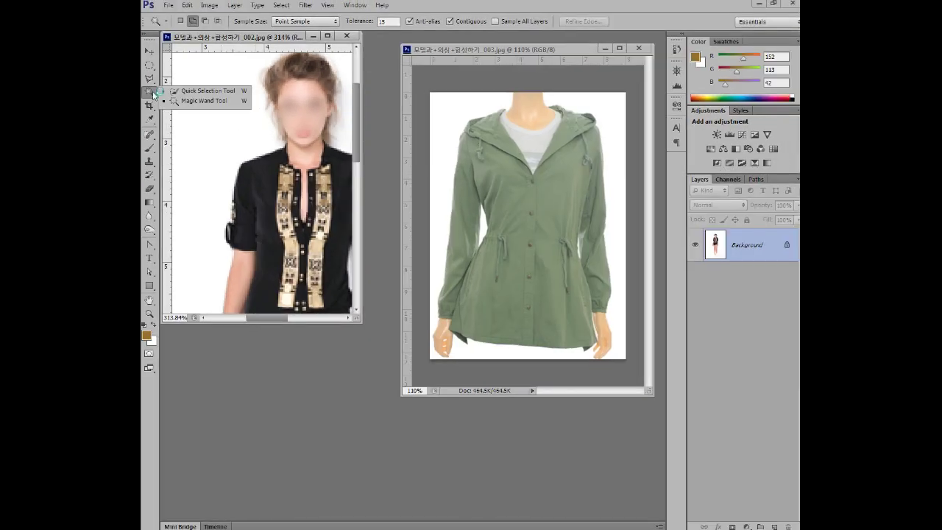
left_click(198, 91)
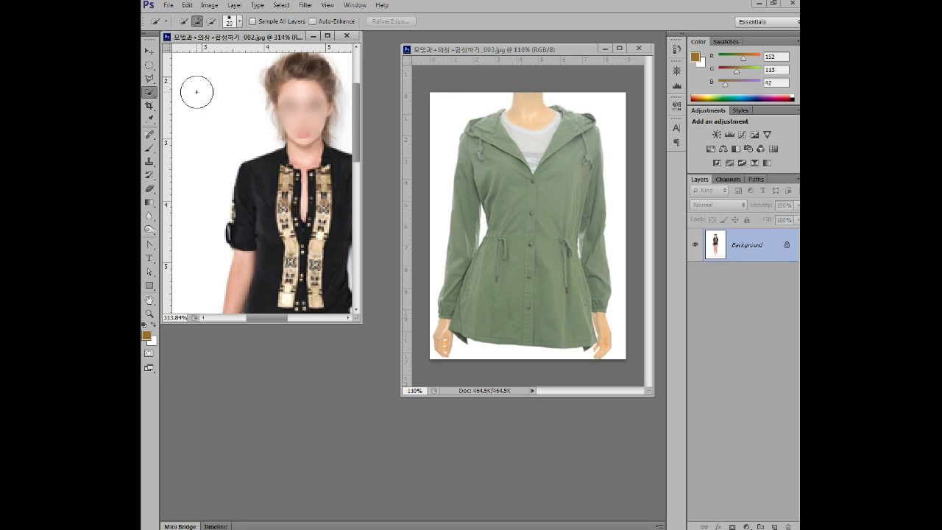
right_click(149, 92)
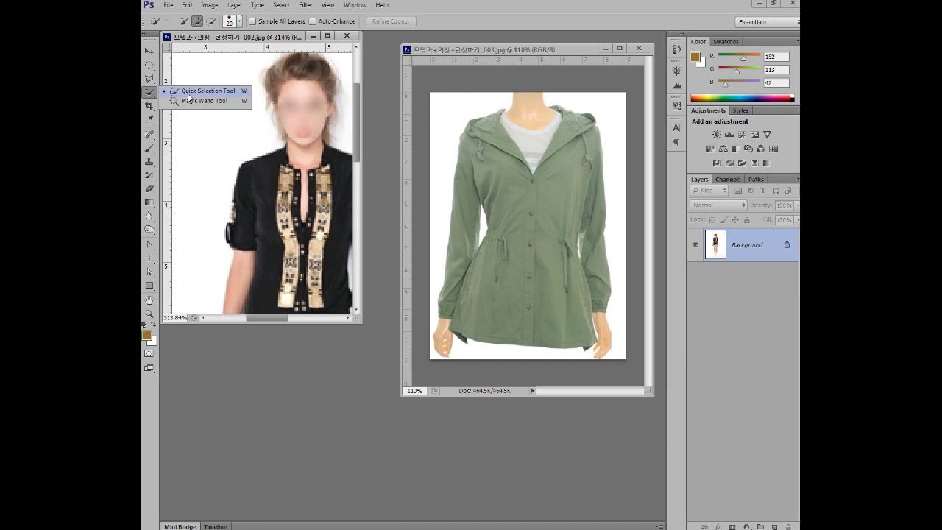
left_click(188, 93)
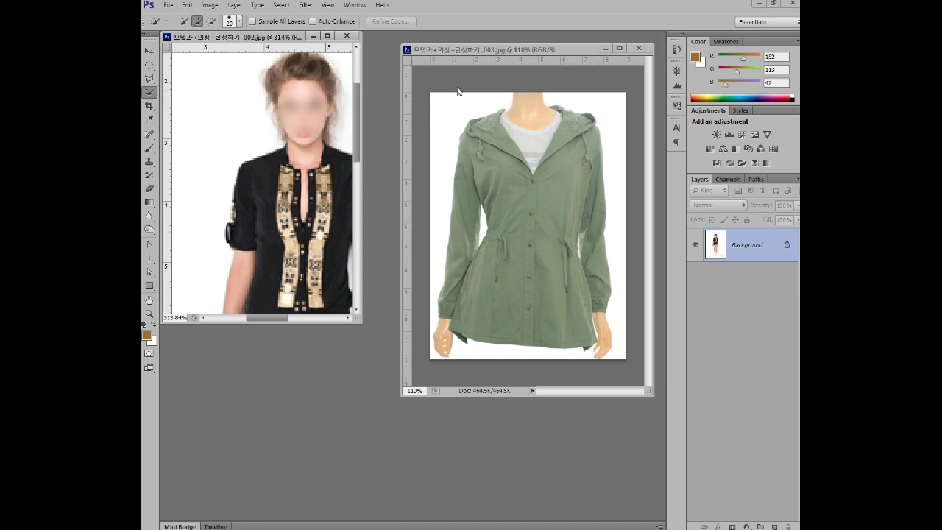
left_click(442, 50)
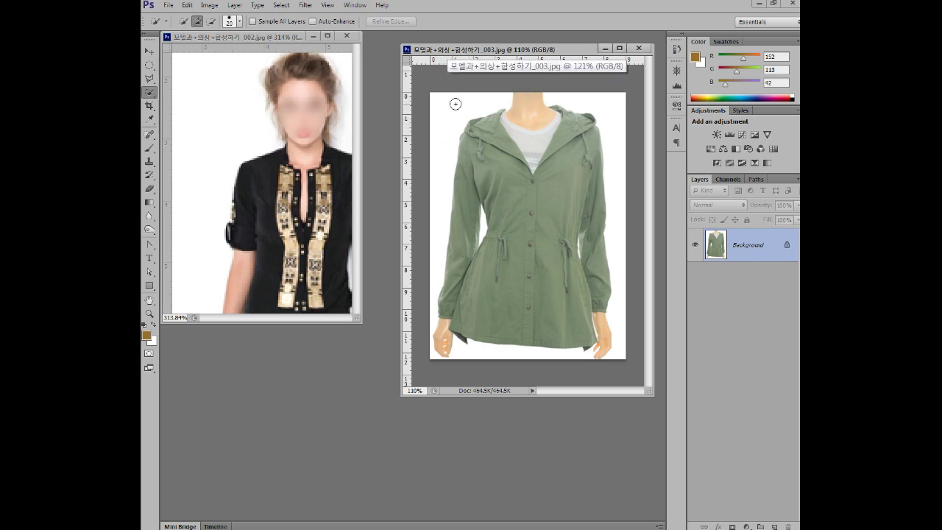
left_click(461, 106)
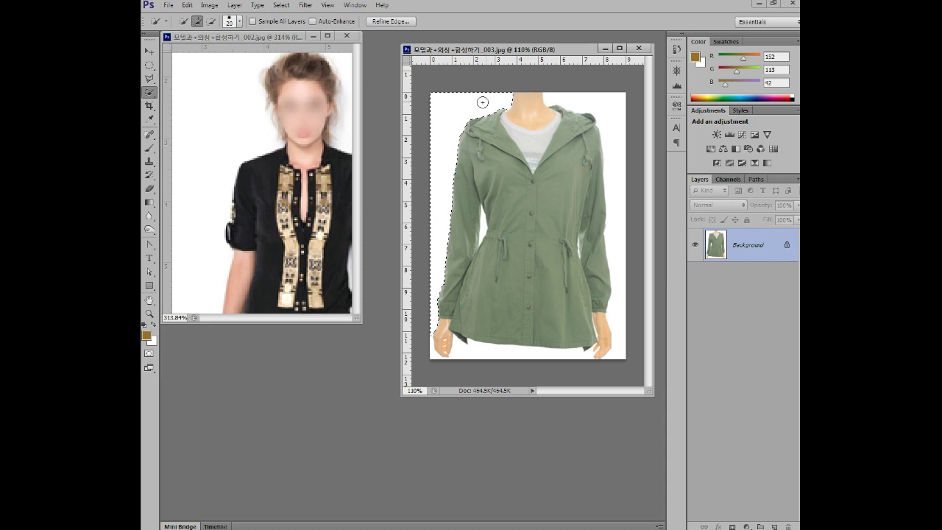
mouse_move(584, 112)
left_mouse_down()
mouse_move(623, 123)
mouse_move(616, 251)
mouse_move(563, 376)
mouse_move(475, 369)
mouse_move(460, 358)
mouse_move(497, 362)
left_mouse_up()
mouse_move(607, 327)
left_mouse_down()
mouse_move(610, 343)
mouse_move(601, 328)
left_mouse_up()
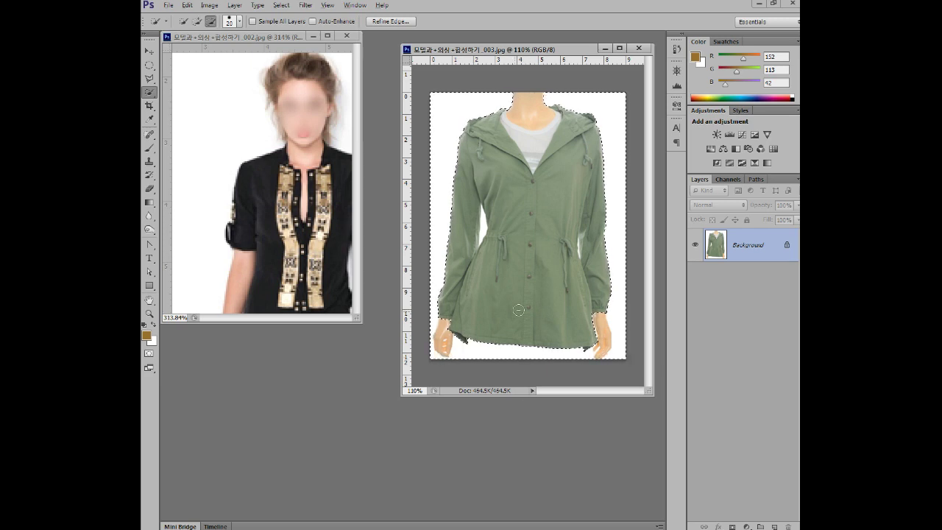
Check the selection edge around the jacket's cuff and hem, and invert the selection to isolate the jacket.
scroll(453, 337, "up", 4)
left_click_drag(454, 338, 494, 280)
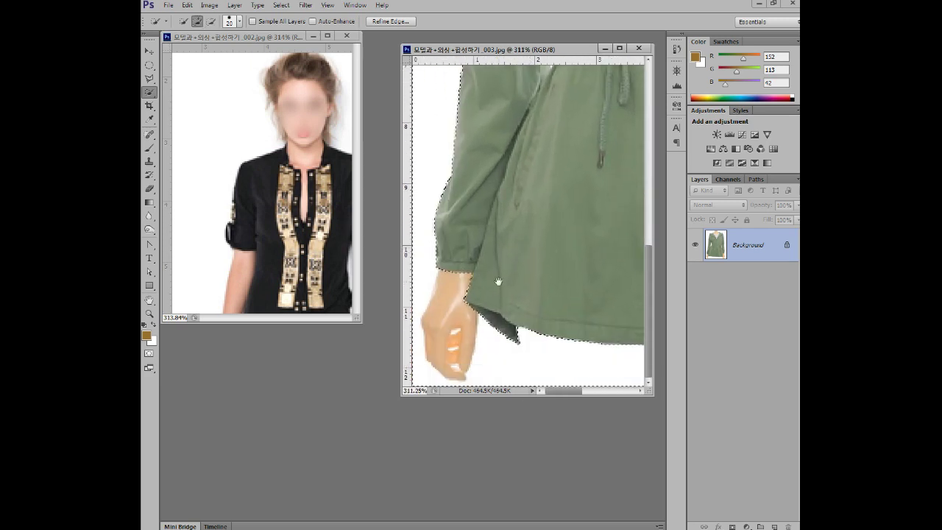
right_click(150, 96)
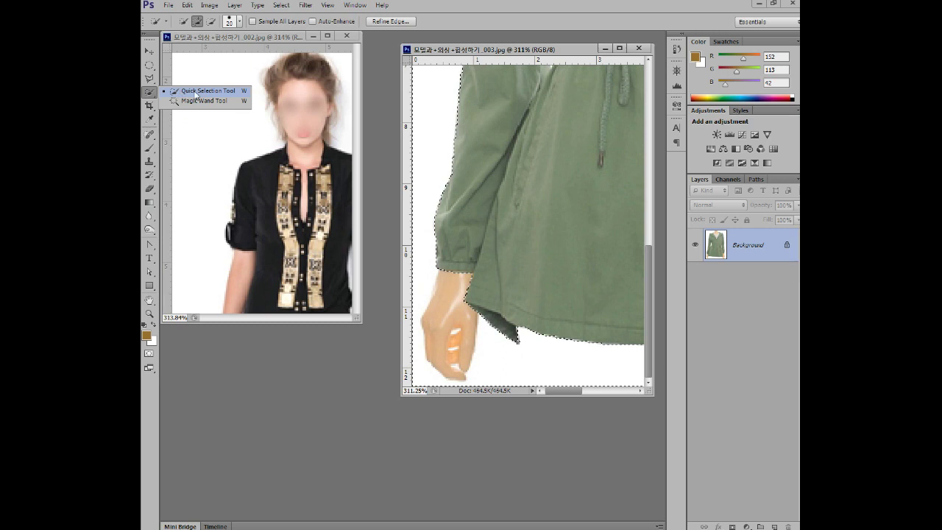
left_click(197, 97)
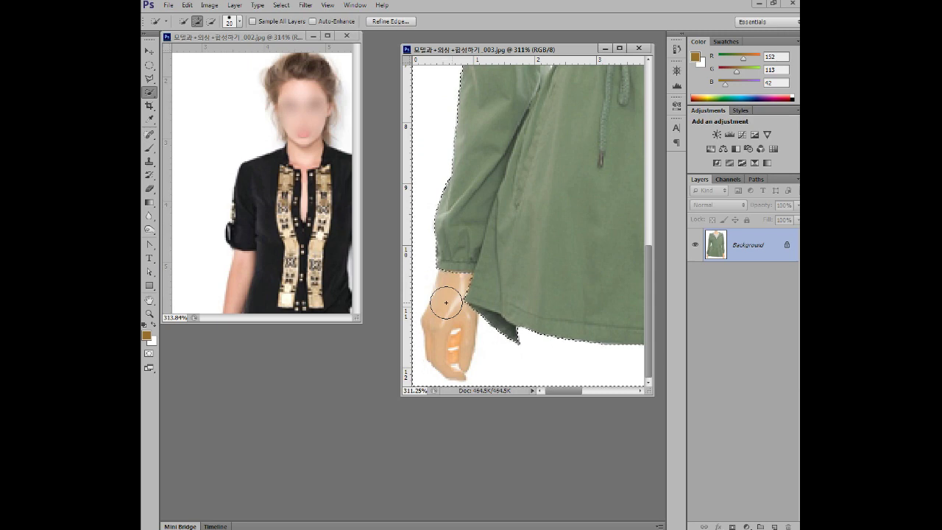
scroll(545, 305, "down", 6)
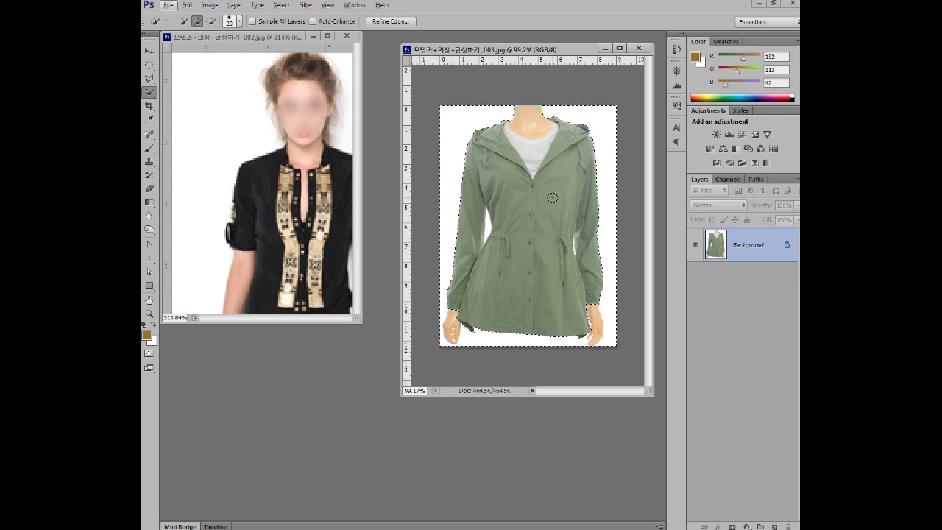
left_click(280, 6)
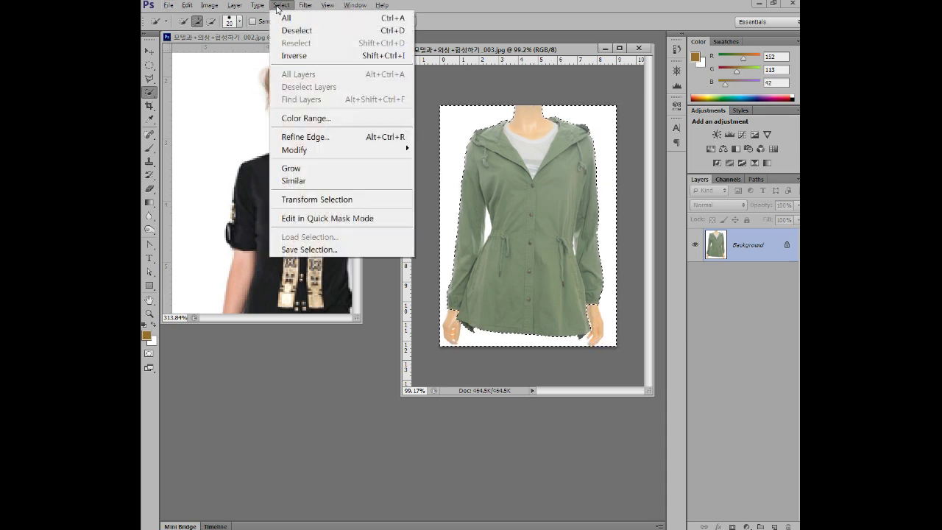
left_click(298, 56)
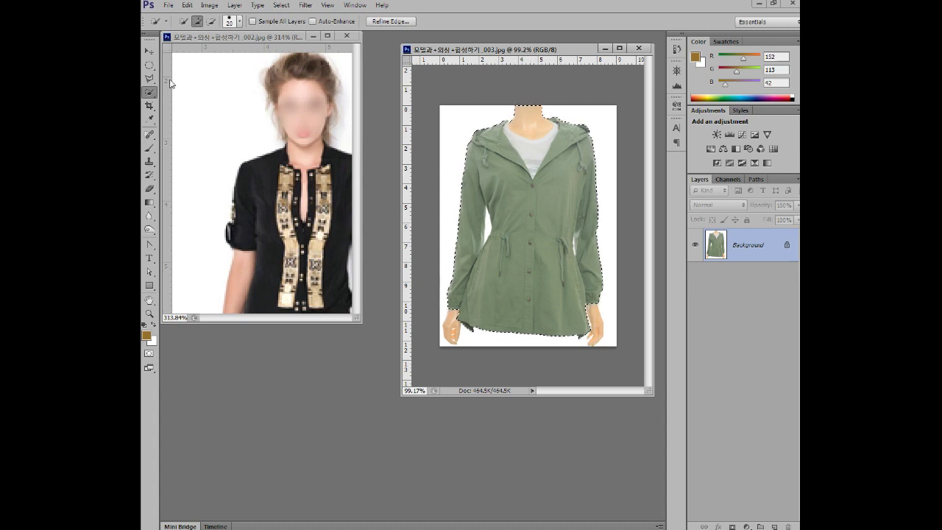
Copy the selected jacket into the _002.jpg model photo, enlarge that window, and place the jacket below the model's face.
left_click(150, 54)
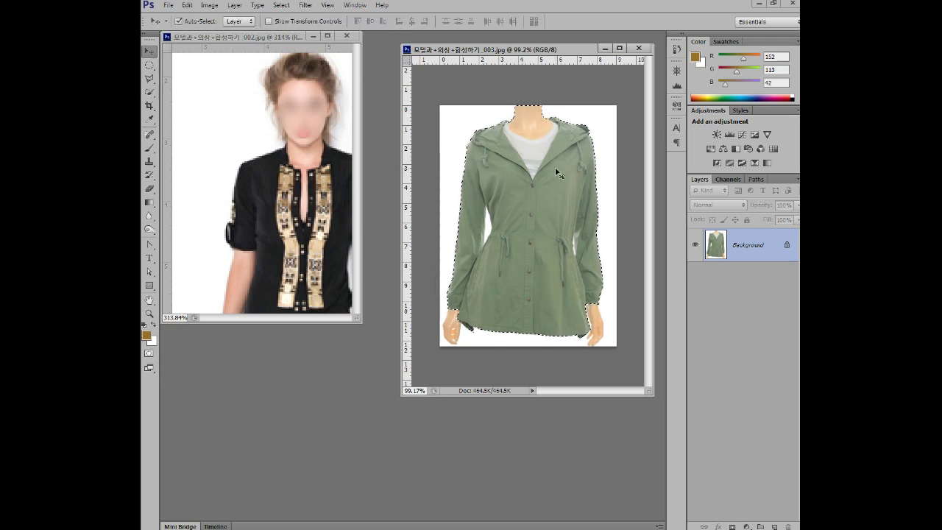
left_click_drag(531, 173, 301, 239)
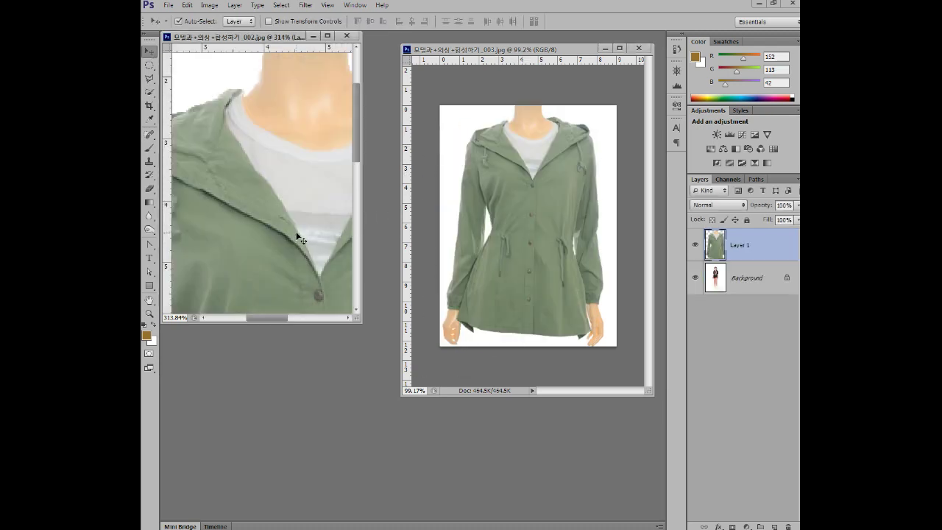
left_click_drag(357, 321, 697, 482)
scroll(465, 244, "down", 6)
left_click_drag(442, 184, 442, 234)
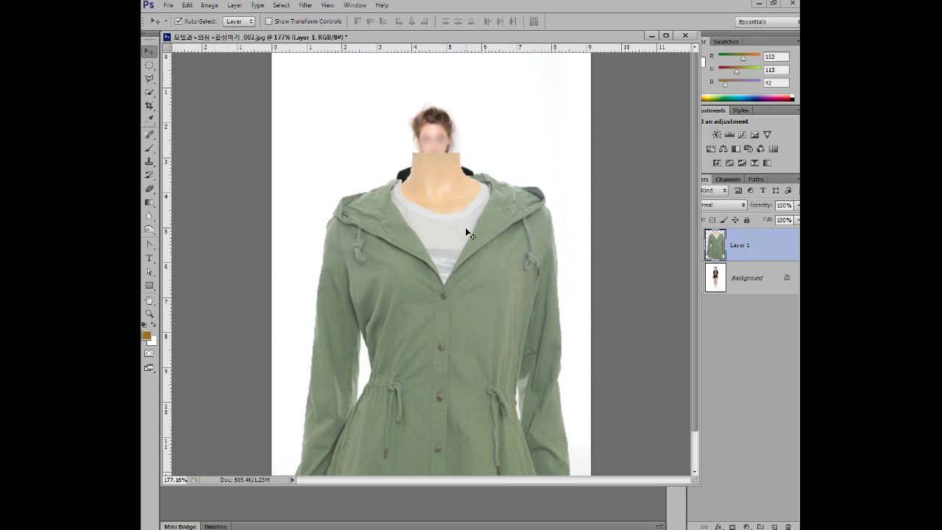
Free-transform the jacket layer to about 36.9% width and 36.8% height and place it over the model's torso.
key("ctrl+t")
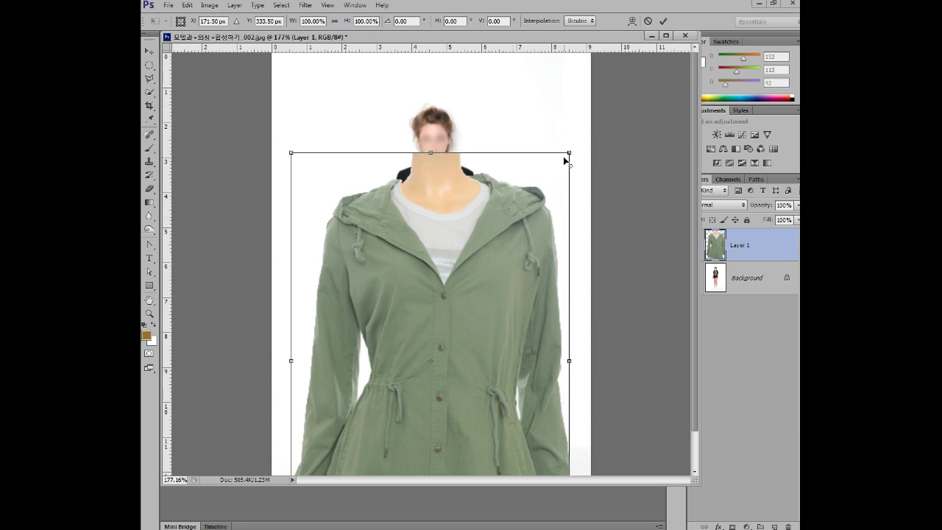
left_click_drag(568, 153, 464, 262)
left_click_drag(456, 330, 458, 209)
left_click_drag(489, 321, 482, 307)
left_click_drag(470, 268, 470, 260)
left_click_drag(479, 295, 483, 301)
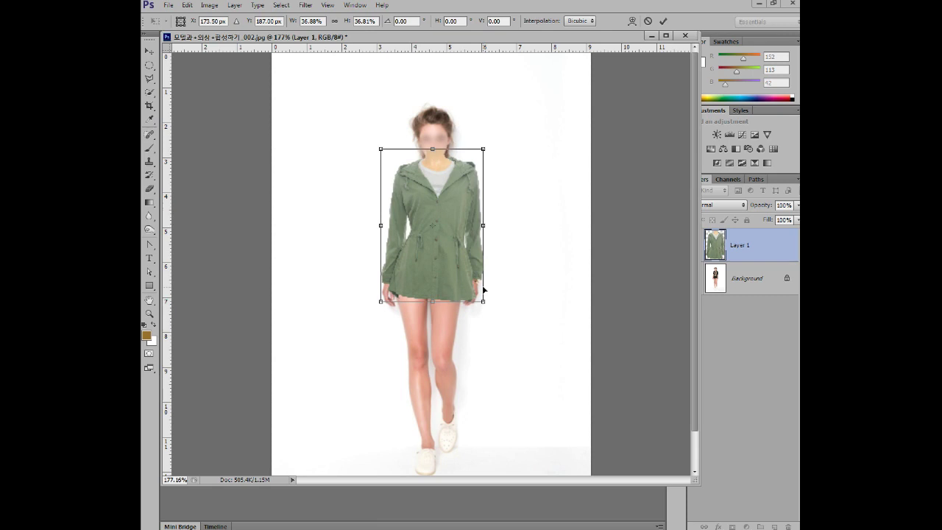
Fine-tune the jacket's fit on the model, reducing it to about 36.2% width and 36.1% height.
left_click_drag(448, 196, 455, 190)
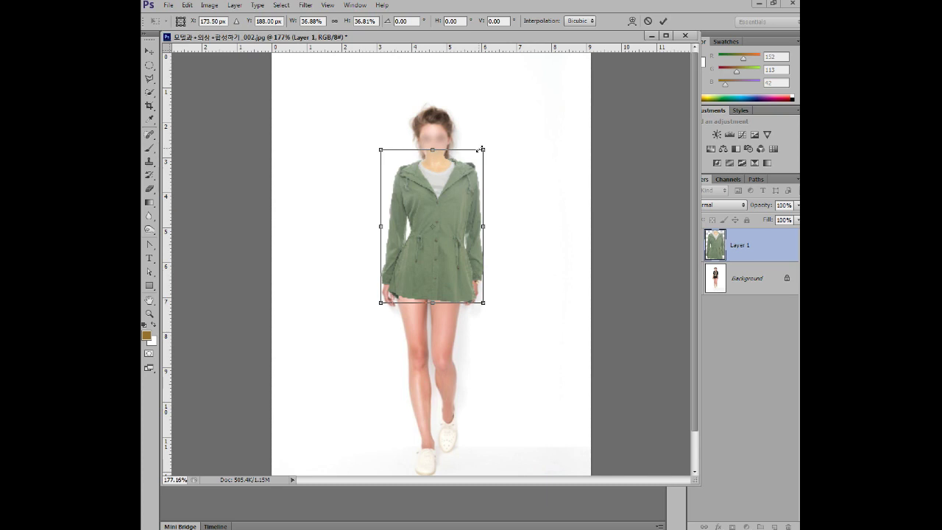
mouse_move(483, 150)
left_mouse_down()
mouse_move(471, 157)
mouse_move(483, 153)
left_mouse_up()
left_click_drag(459, 185, 458, 189)
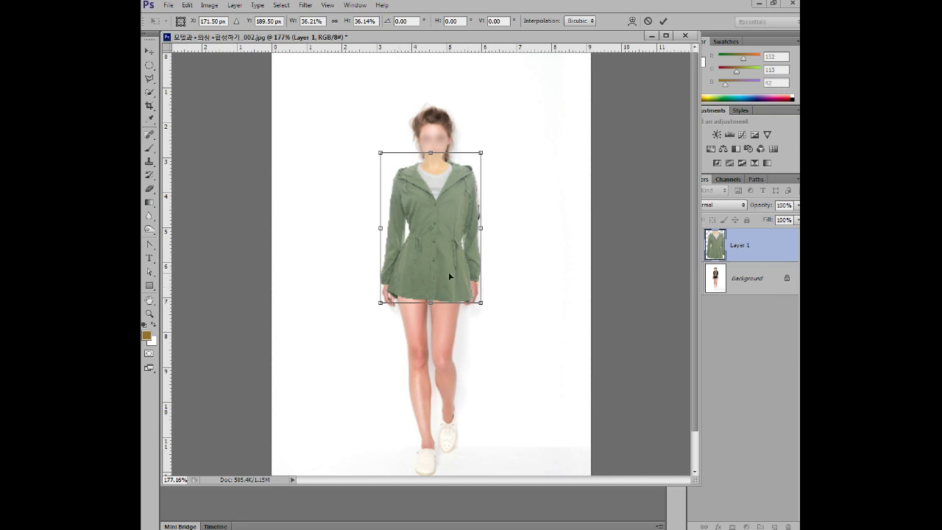
Warp the jacket layer to push the sleeve on the model's left outward and widen the neckline around the neck.
right_click(443, 190)
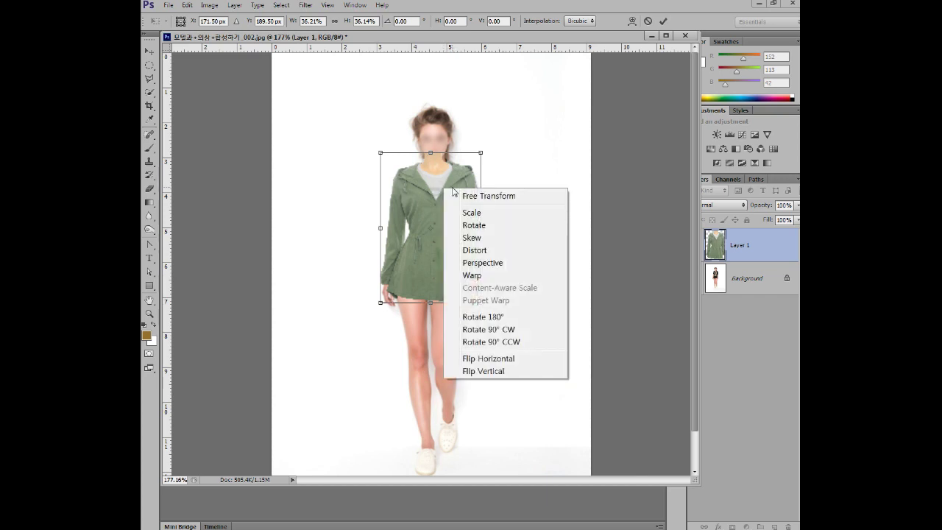
left_click(490, 278)
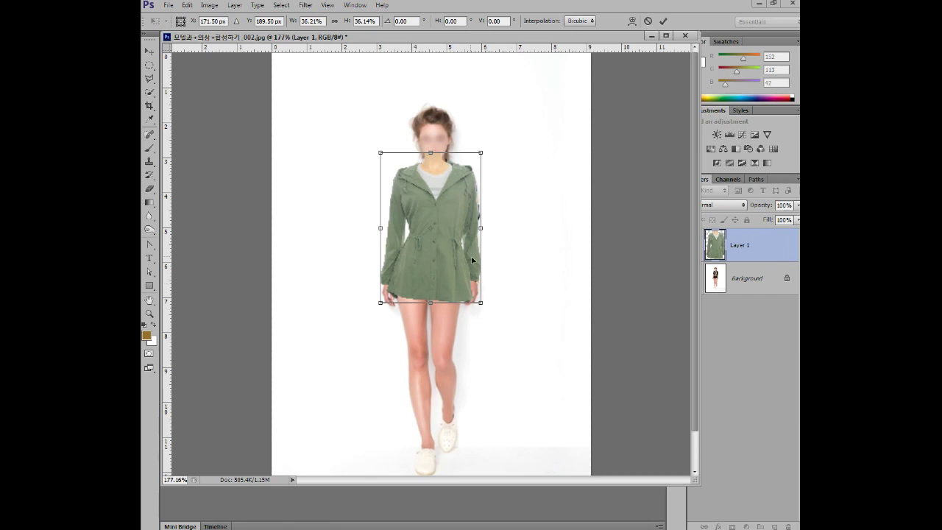
right_click(451, 249)
left_click(449, 182)
mouse_move(480, 153)
left_mouse_down()
mouse_move(455, 184)
mouse_move(546, 200)
mouse_move(588, 181)
mouse_move(435, 159)
mouse_move(480, 152)
left_mouse_up()
right_click(445, 187)
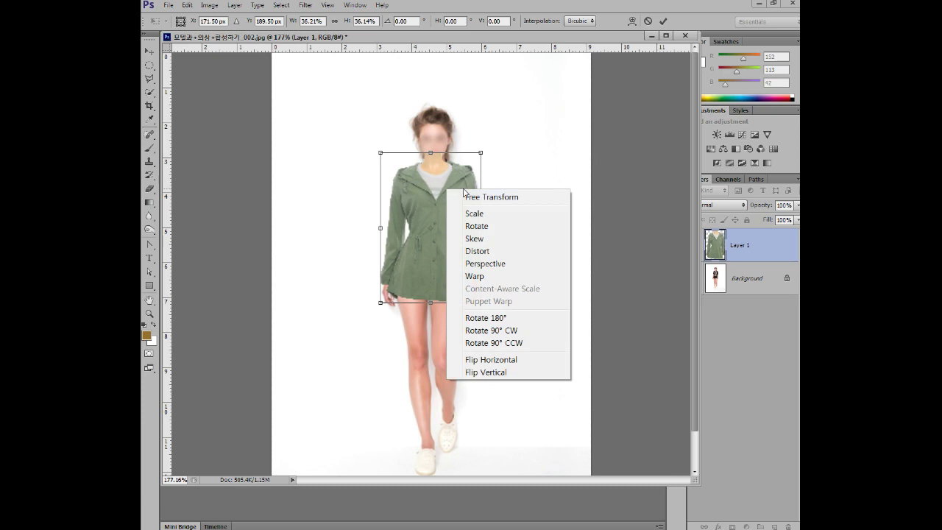
left_click(510, 276)
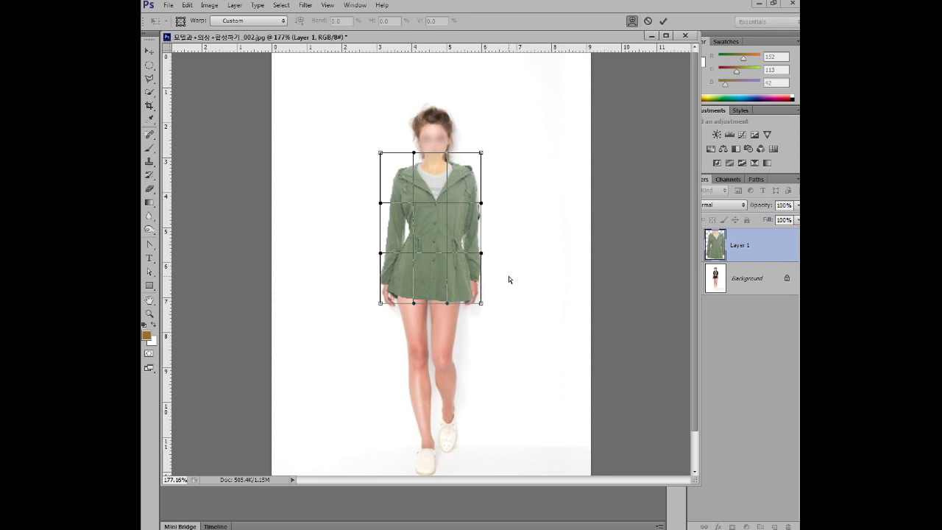
scroll(477, 217, "up", 5)
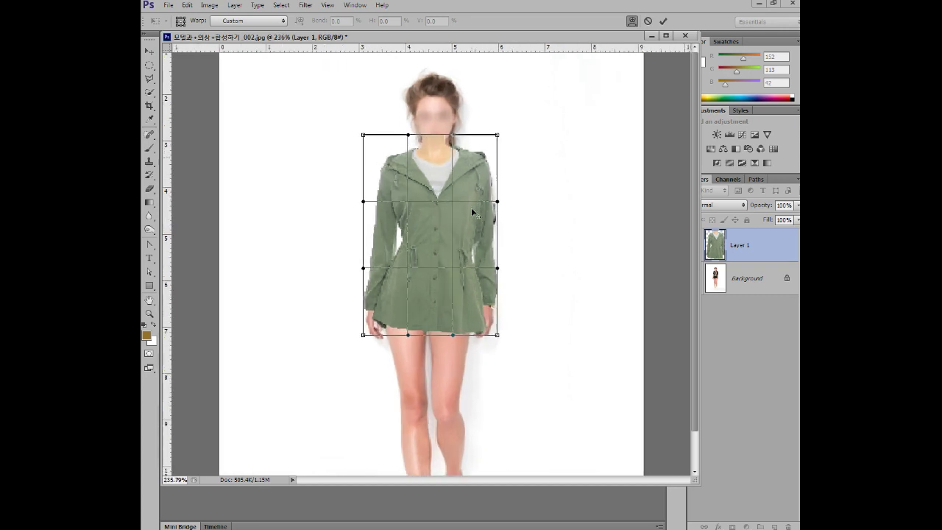
scroll(470, 207, "up", 2)
scroll(471, 208, "down", 1)
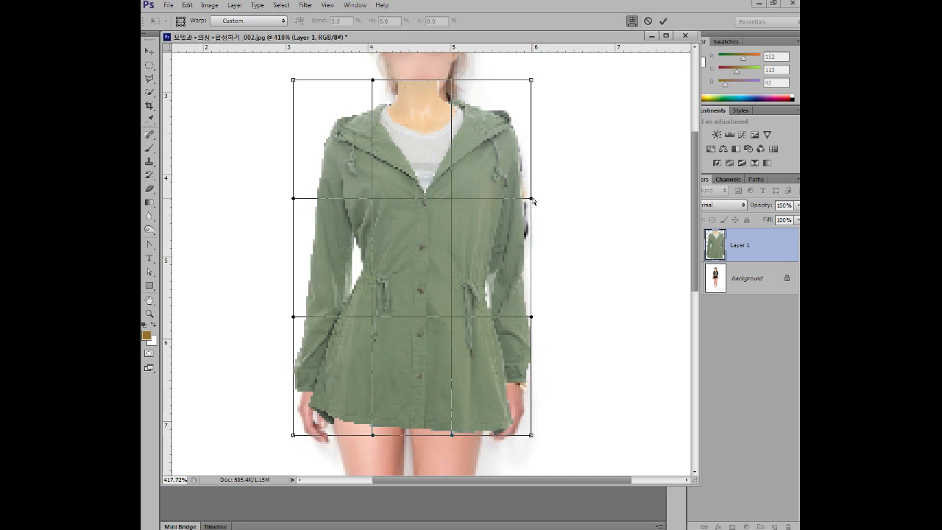
left_click_drag(533, 200, 551, 184)
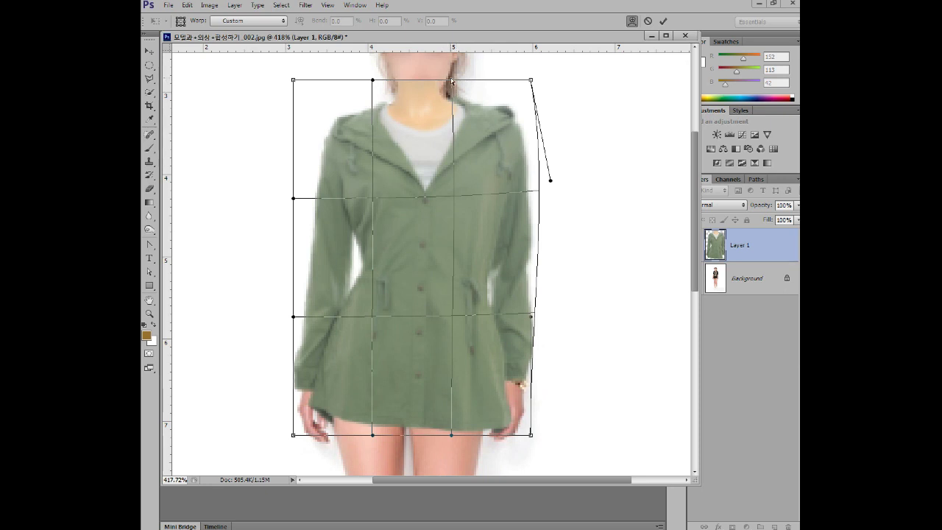
mouse_move(453, 81)
left_mouse_down()
mouse_move(451, 92)
mouse_move(476, 87)
mouse_move(469, 82)
left_mouse_up()
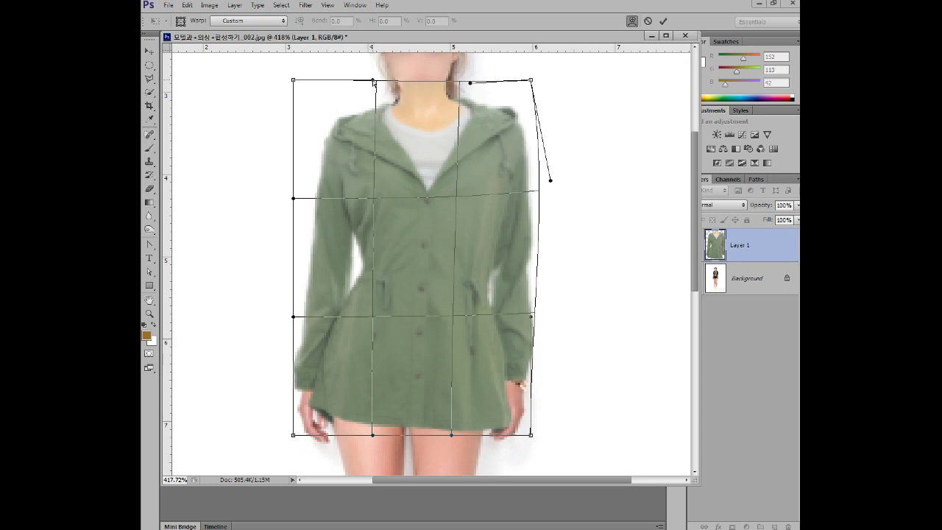
left_click_drag(372, 80, 360, 84)
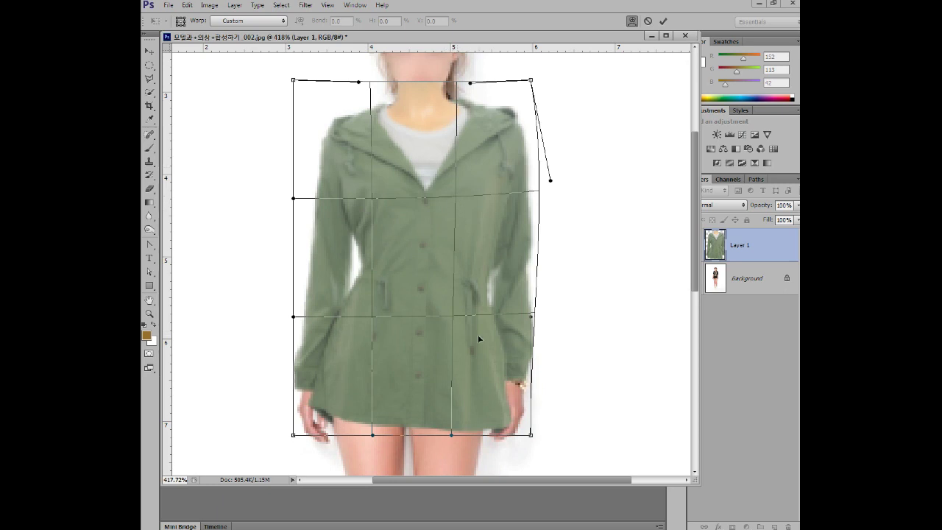
Warp the jacket's front and waist upward toward the model's right, and refine the upper sleeve and neckline curves.
mouse_move(454, 318)
left_mouse_down()
mouse_move(435, 302)
mouse_move(443, 307)
left_mouse_up()
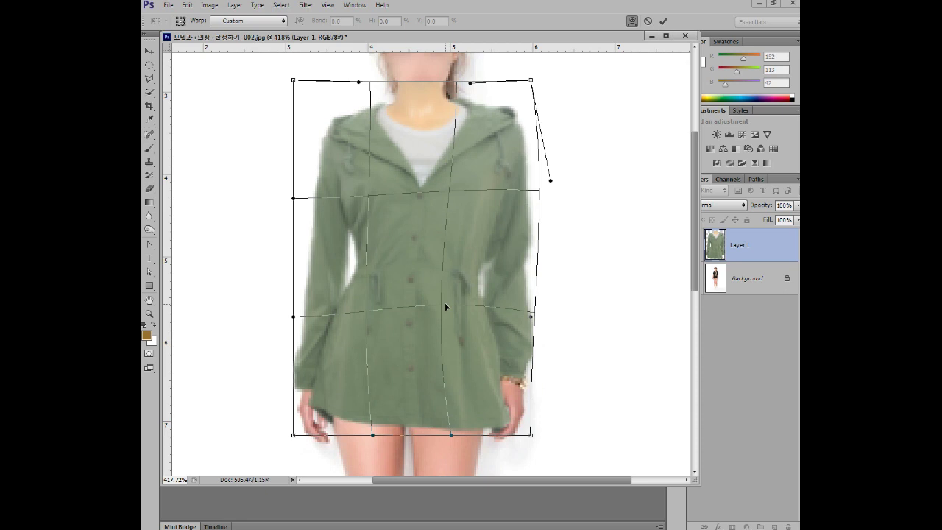
left_click_drag(446, 313, 443, 292)
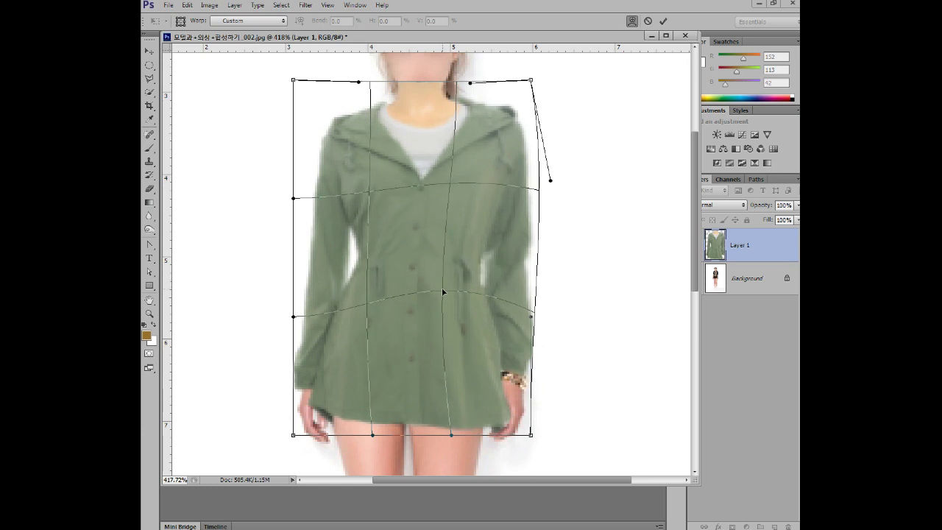
mouse_move(425, 188)
left_mouse_down()
mouse_move(425, 197)
mouse_move(423, 190)
left_mouse_up()
left_click_drag(538, 198, 540, 191)
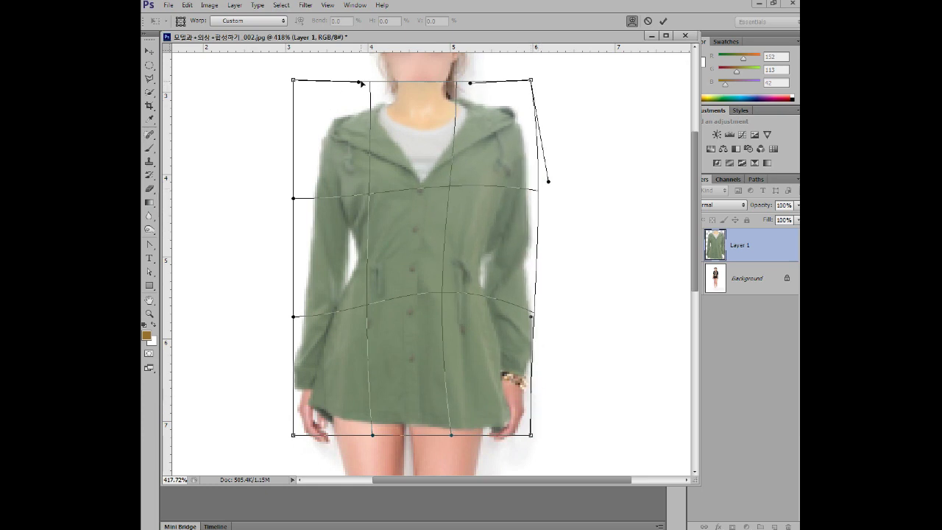
left_click_drag(359, 84, 358, 92)
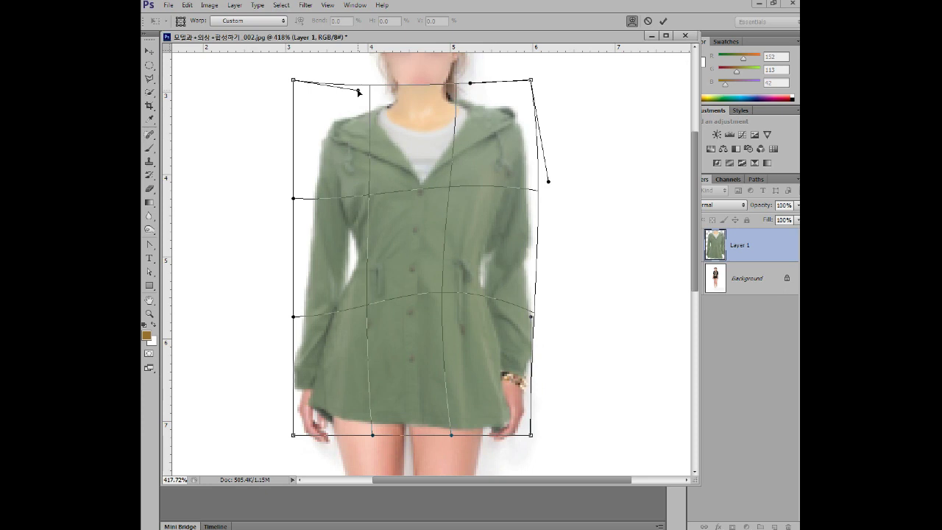
Reshape the jacket's hem by raising its corner at the model's right hand, curving it downward, and pulling the opposite corner inward.
left_click_drag(293, 434, 297, 410)
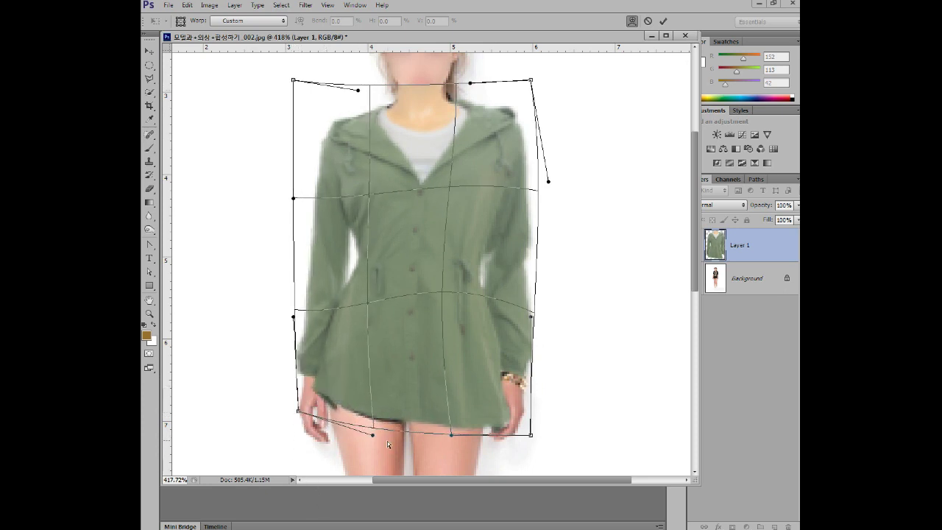
left_click_drag(373, 439, 373, 447)
left_click_drag(533, 439, 524, 434)
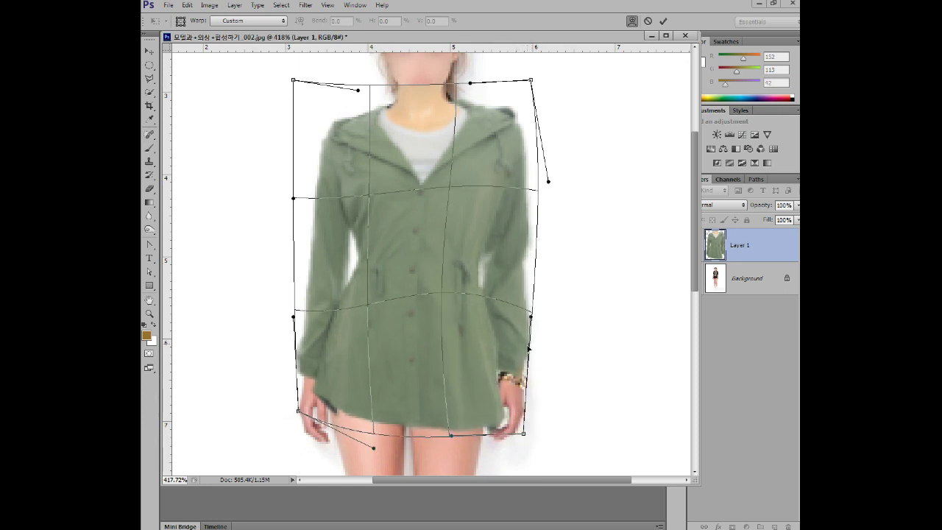
Bend the sleeve on the model's bracelet side to follow the arm, nudge the jacket slightly upward, and apply the warp.
left_click_drag(528, 348, 556, 288)
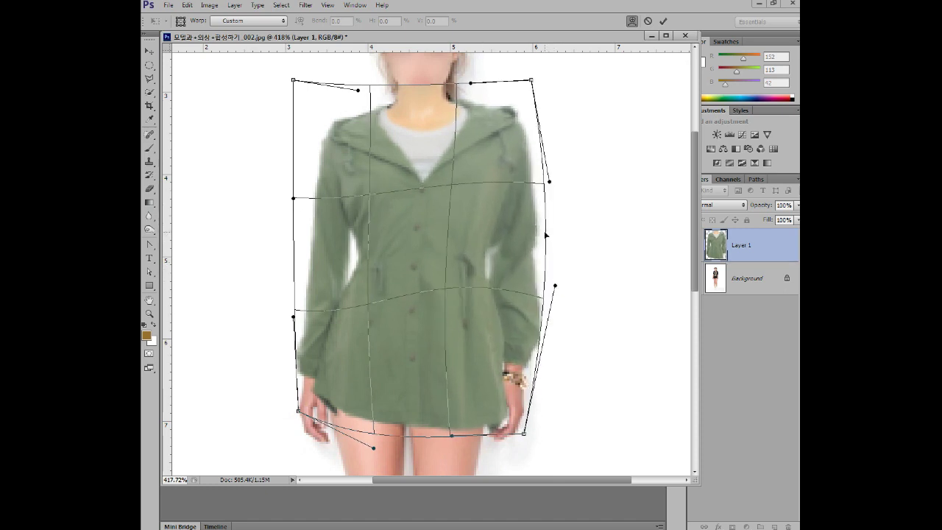
left_click_drag(546, 234, 539, 235)
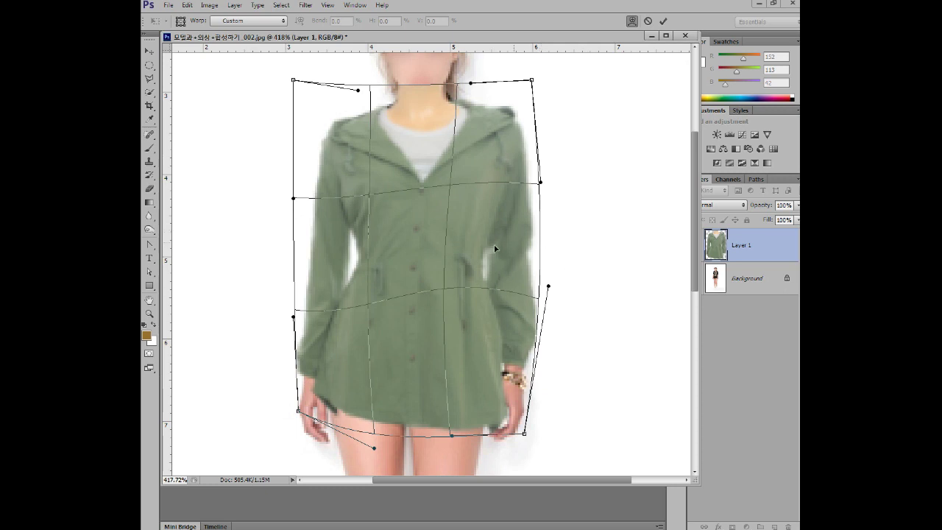
key("Up")
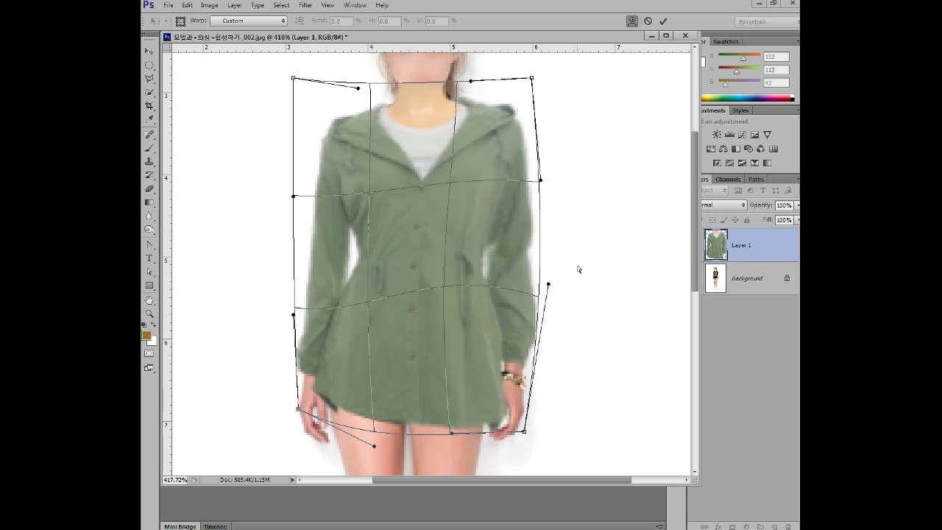
key("Return")
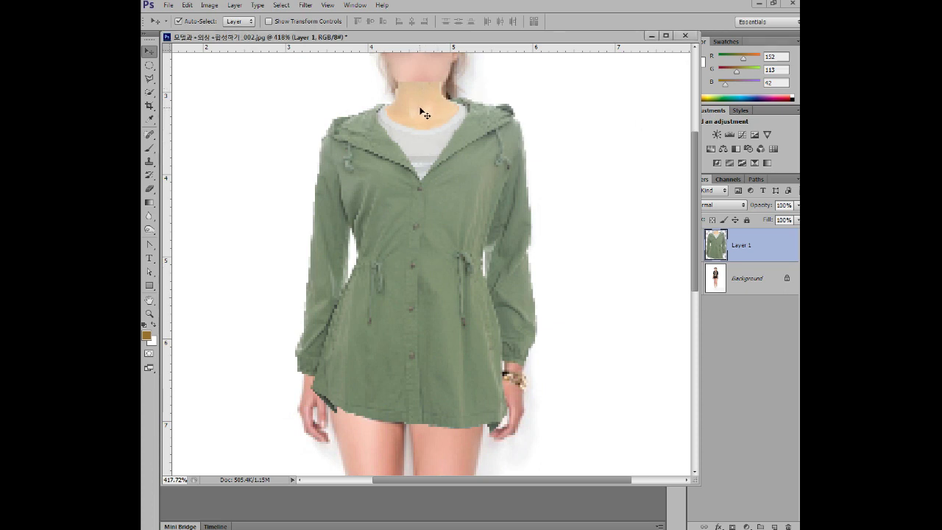
Select the mannequin's neck and white shirt inside the jacket's collar with the Quick Selection tool at brush size 7.
scroll(423, 112, "up", 2)
scroll(505, 274, "down", 1)
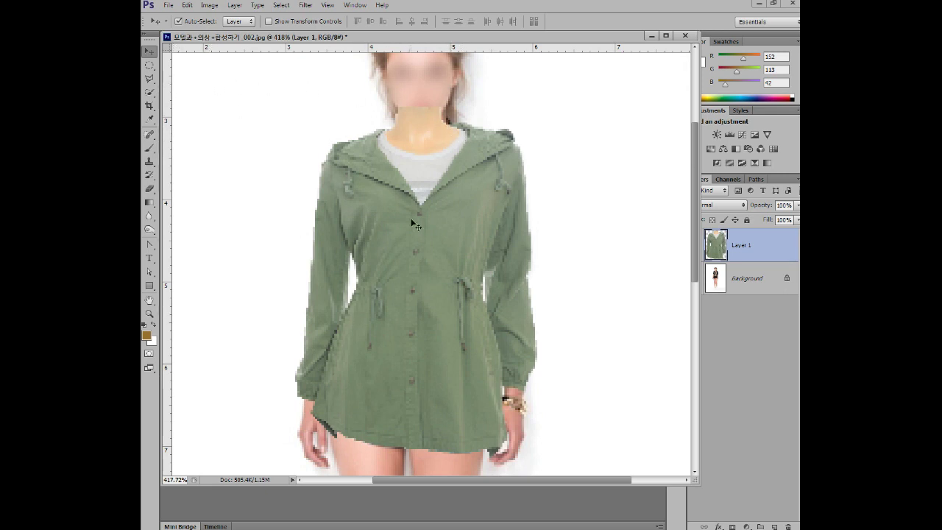
left_click(150, 92)
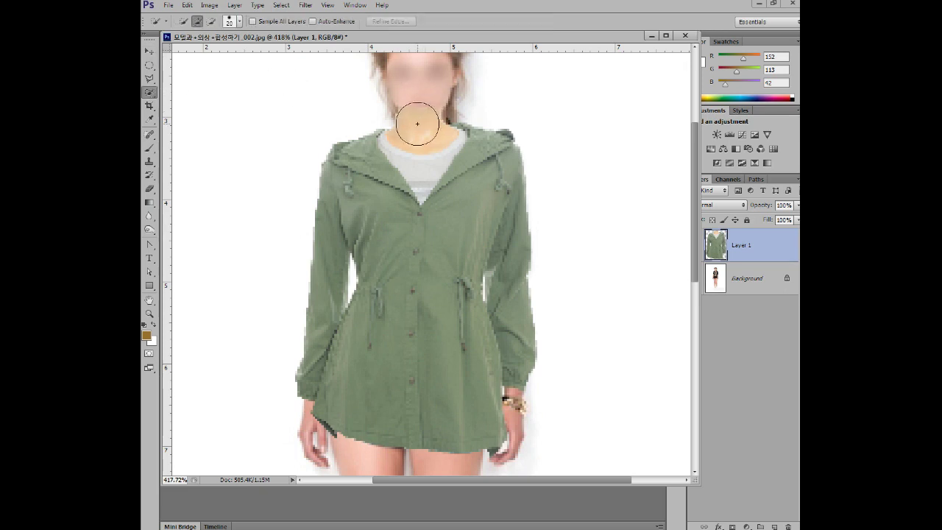
left_click(417, 124)
key("ctrl+d")
key("bracketleft")
key("bracketleft")
key("bracketleft")
key("bracketleft")
key("bracketleft")
mouse_move(421, 122)
left_mouse_down()
mouse_move(424, 139)
mouse_move(399, 139)
mouse_move(423, 111)
left_mouse_up()
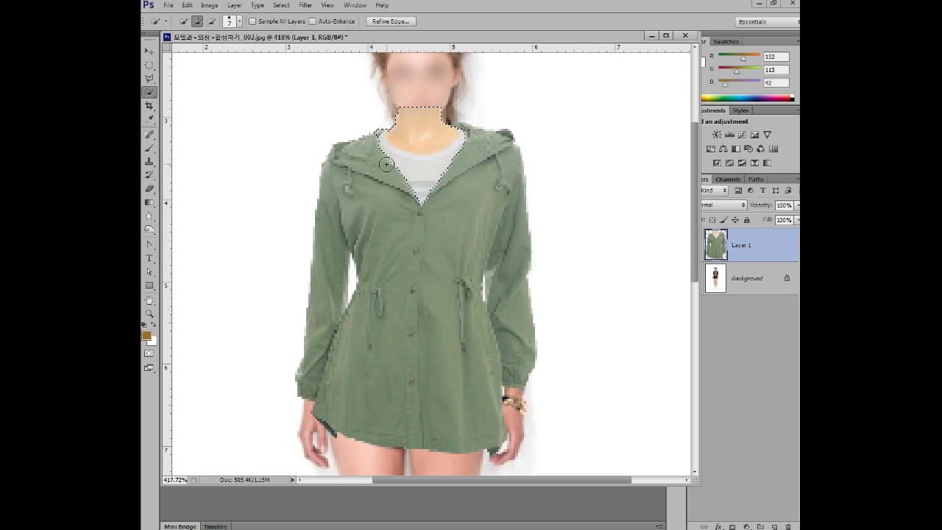
Subtract the white shirt from the neck selection, and add it back.
left_click_drag(387, 163, 413, 171)
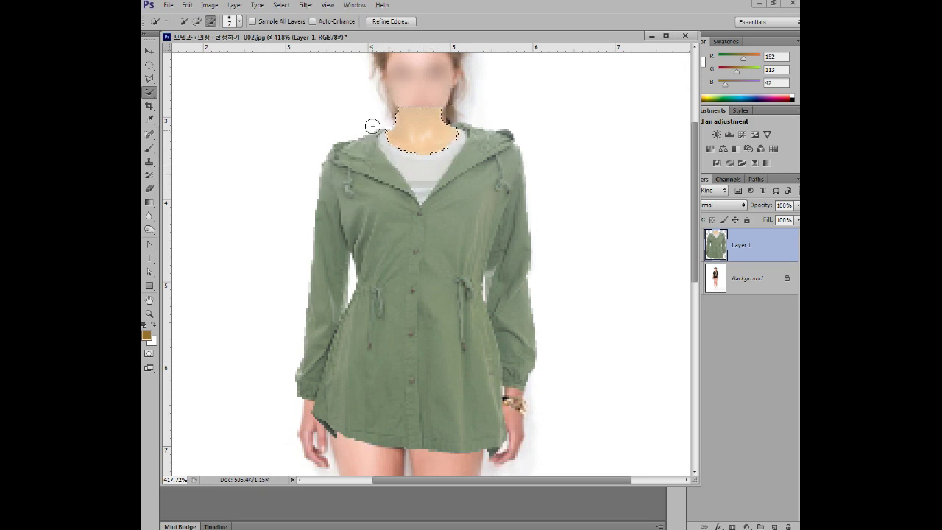
key("alt")
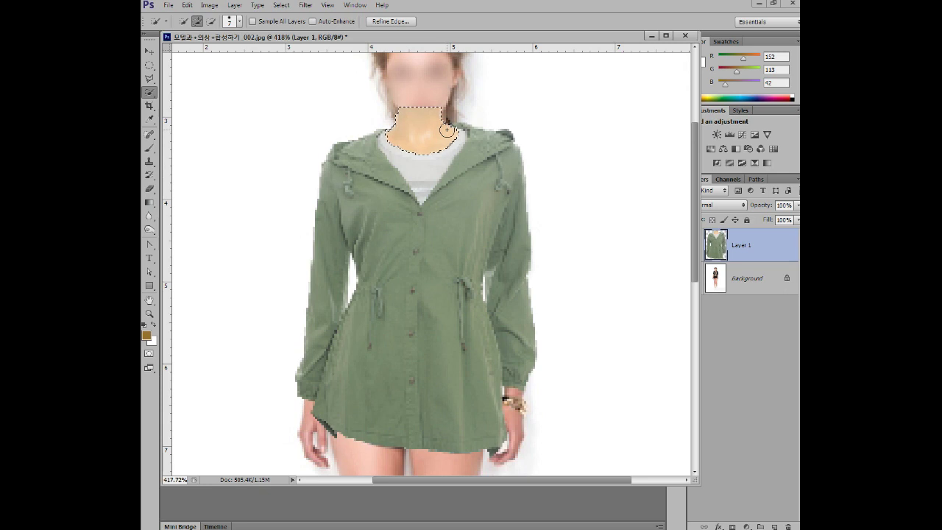
left_click_drag(423, 171, 419, 184)
key("alt")
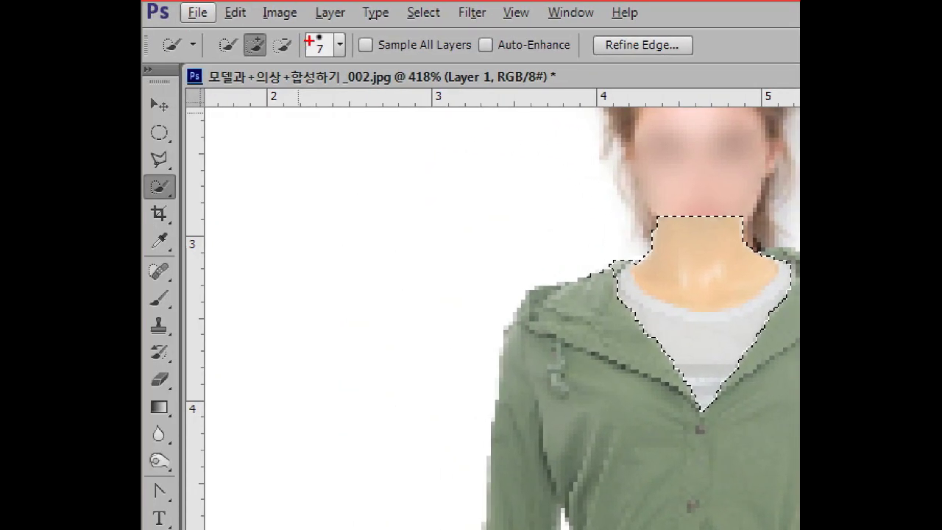
left_click_drag(209, 26, 300, 67)
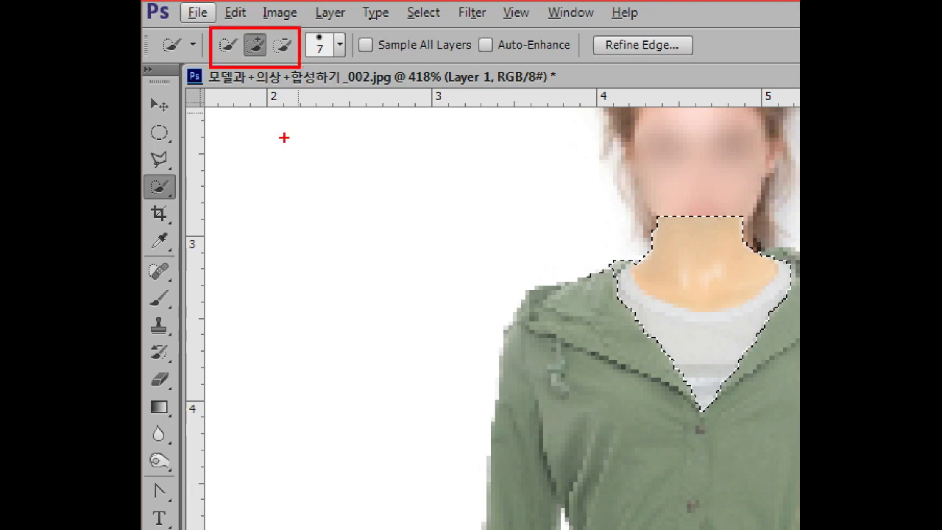
mouse_move(237, 53)
left_mouse_down()
mouse_move(226, 58)
mouse_move(223, 33)
left_mouse_up()
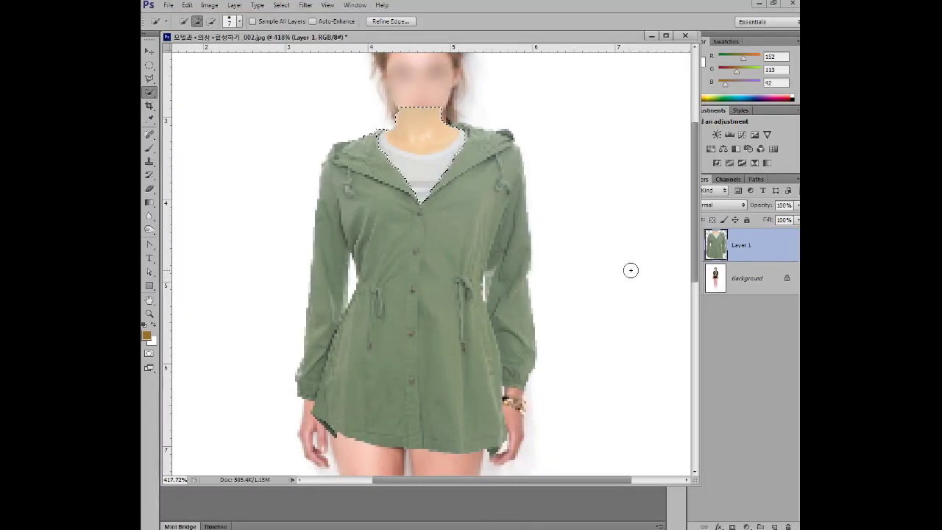
Try further Quick Selection adjustments around the jacket's collar, and clear the selection.
left_click_drag(373, 170, 394, 178)
left_click(486, 179)
key("ctrl+d")
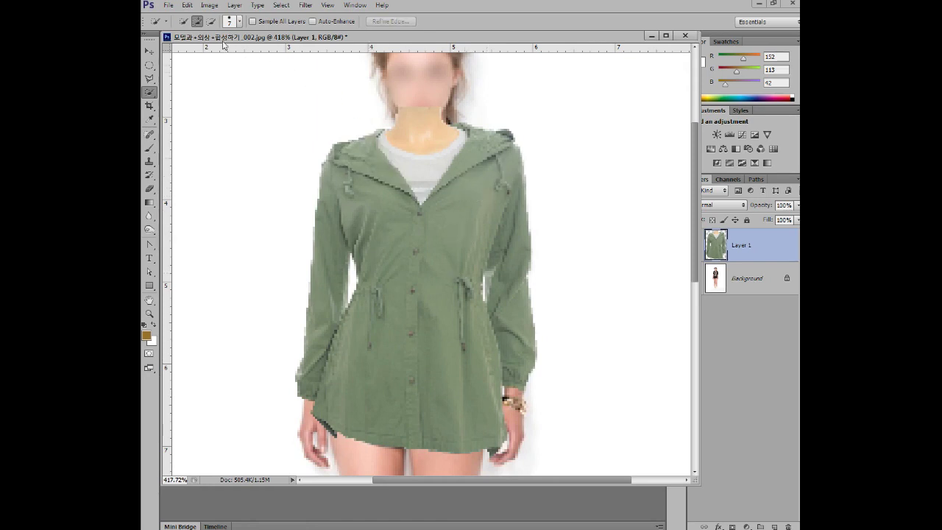
left_click_drag(353, 205, 380, 213)
left_click_drag(465, 220, 451, 117)
left_click_drag(336, 431, 449, 304)
key("ctrl+d")
Select the mannequin's neck and white shirt with Quick Selection, and subtract the hood area from the selection.
mouse_move(400, 157)
left_mouse_down()
mouse_move(375, 143)
mouse_move(363, 145)
mouse_move(370, 170)
left_mouse_up()
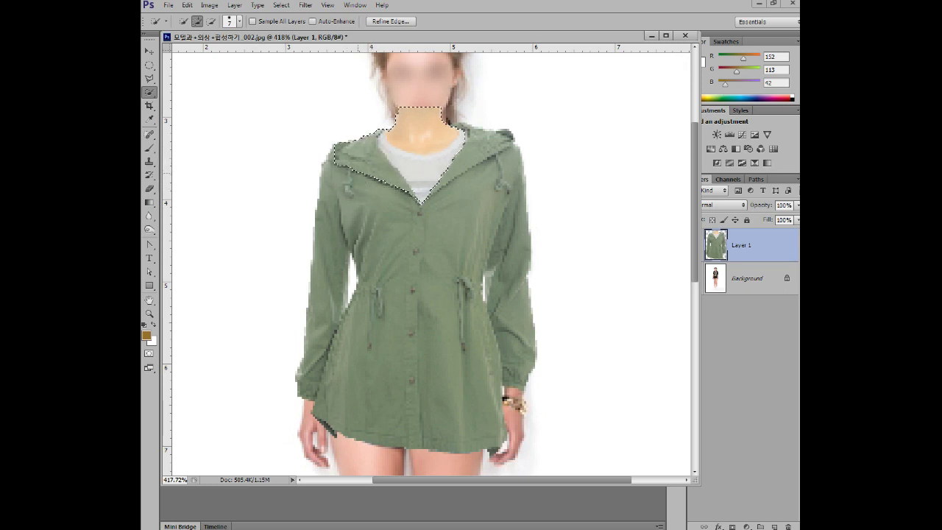
left_click(212, 21)
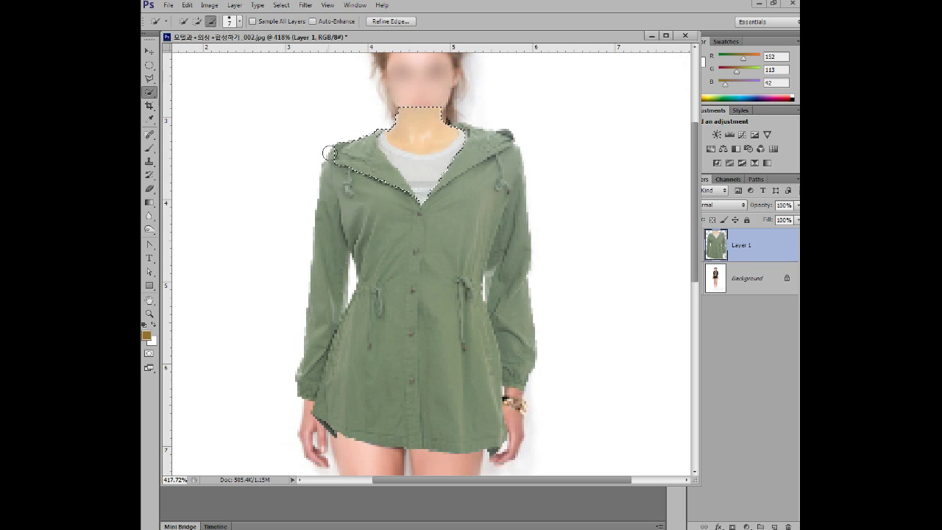
mouse_move(348, 154)
left_mouse_down()
mouse_move(400, 233)
mouse_move(360, 142)
mouse_move(409, 215)
mouse_move(376, 129)
mouse_move(388, 165)
left_mouse_up()
left_click(198, 21)
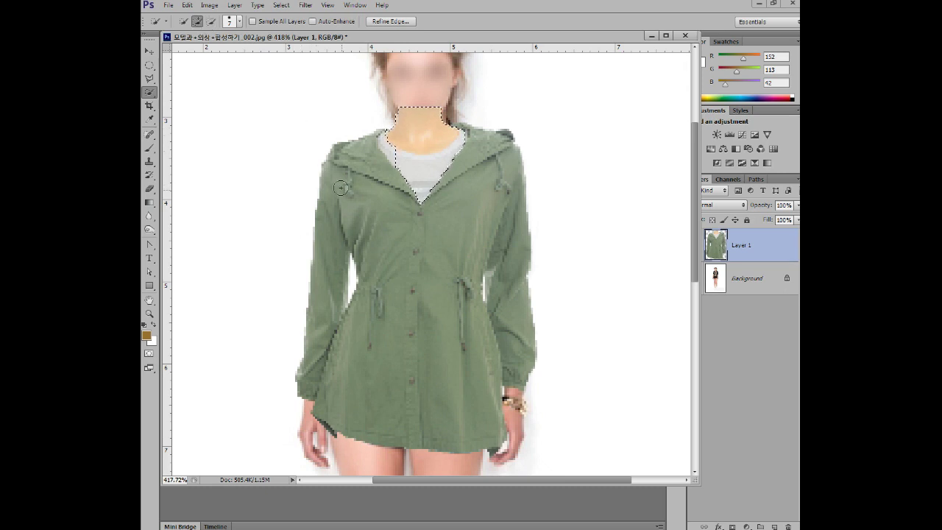
Try subtracting the white shirt from the neck selection with several strokes, and clear the selection.
left_click(210, 22)
left_click_drag(391, 154, 412, 180)
key("ctrl+alt+z")
left_click_drag(405, 168, 459, 178)
key("ctrl+alt+z")
left_click_drag(425, 189, 421, 157)
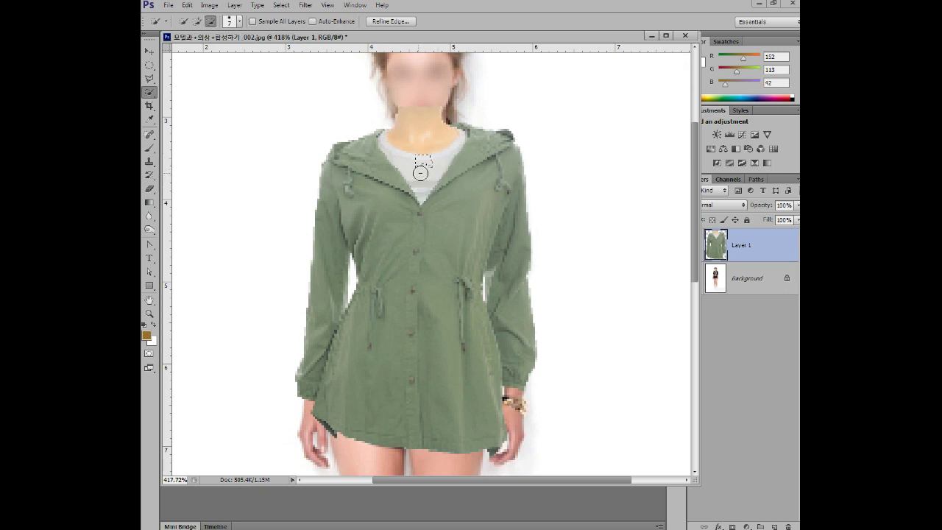
key("ctrl+d")
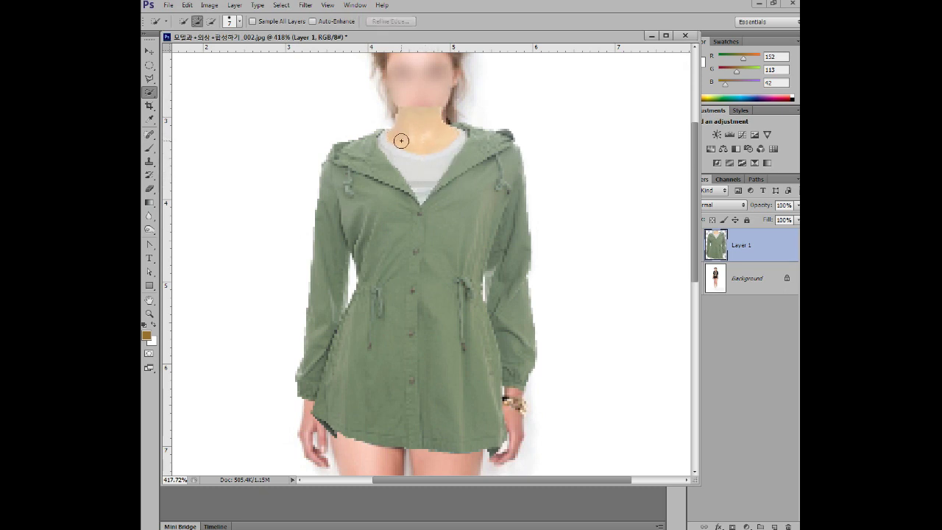
key("ctrl+1")
left_click(470, 175)
mouse_move(534, 164)
left_mouse_down()
mouse_move(443, 153)
mouse_move(444, 256)
mouse_move(512, 257)
left_mouse_up()
mouse_move(624, 154)
left_mouse_down()
mouse_move(732, 167)
mouse_move(669, 237)
left_mouse_up()
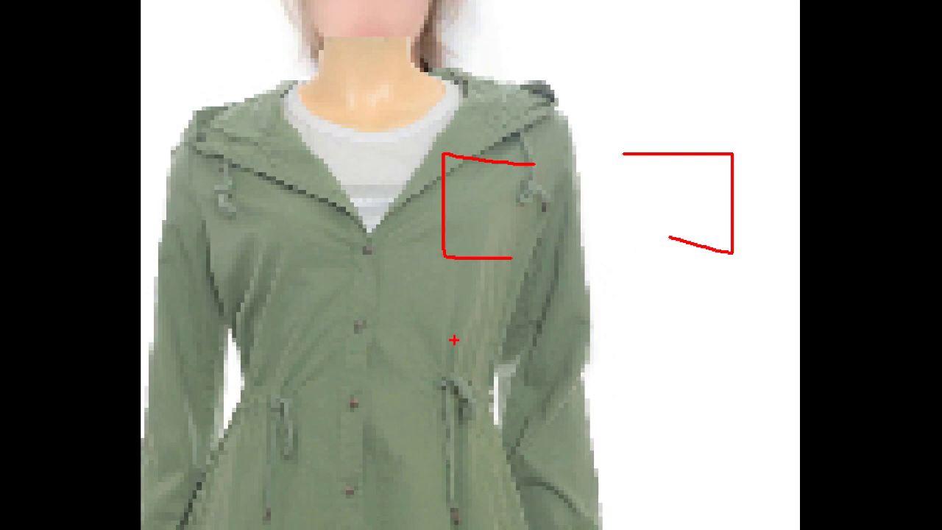
mouse_move(463, 263)
left_mouse_down()
mouse_move(455, 331)
mouse_move(471, 318)
left_mouse_up()
mouse_move(687, 343)
left_mouse_down()
mouse_move(687, 277)
mouse_move(666, 291)
mouse_move(703, 296)
left_mouse_up()
key("Escape")
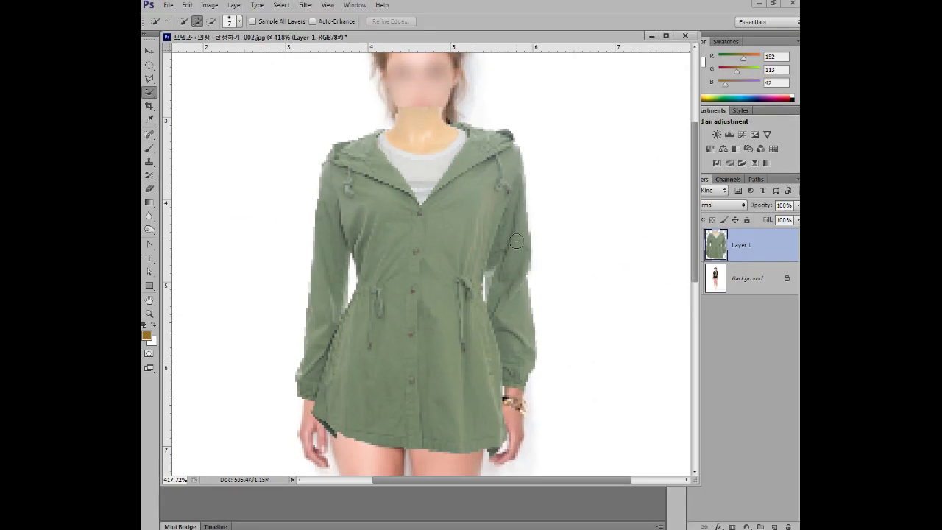
Select only the mannequin's neck, excluding the shirt and hood, and open Hue/Saturation for it with Colorize enabled.
mouse_move(411, 124)
left_mouse_down()
mouse_move(423, 125)
mouse_move(428, 172)
left_mouse_up()
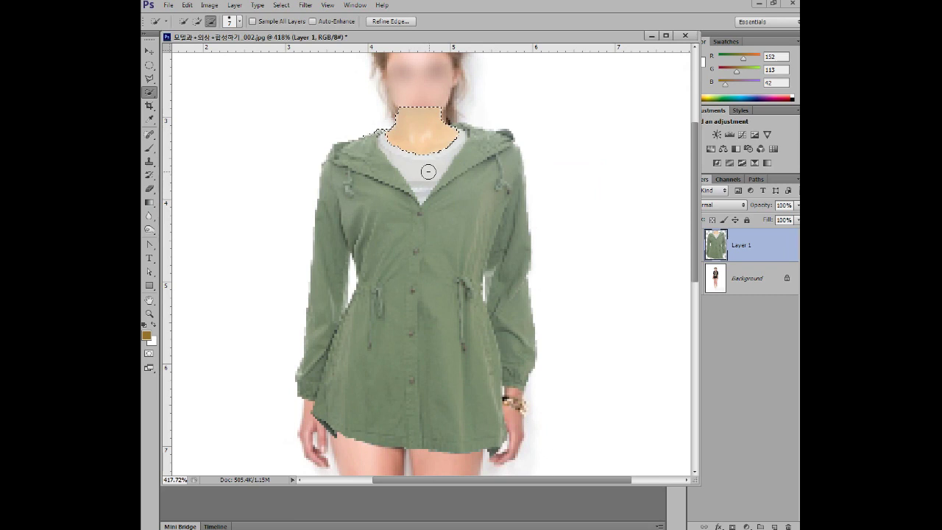
left_click(374, 127, "alt")
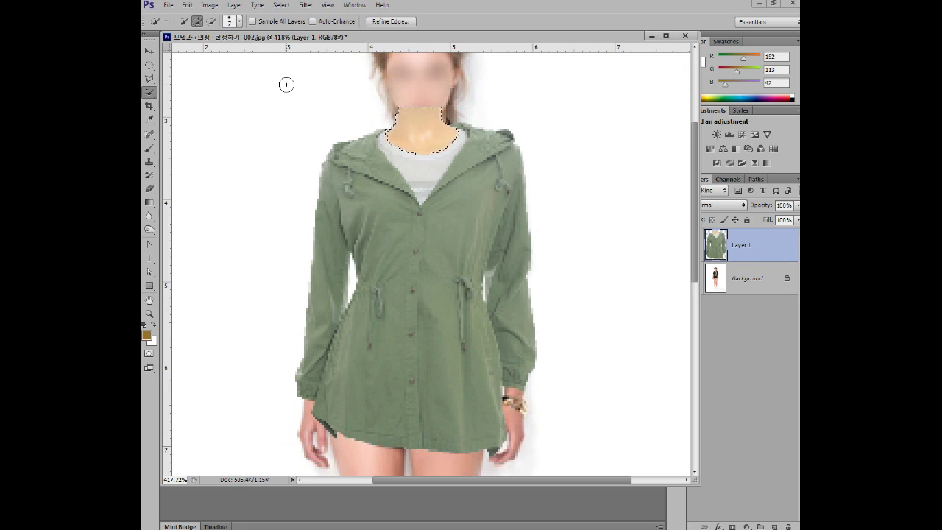
left_click(210, 5)
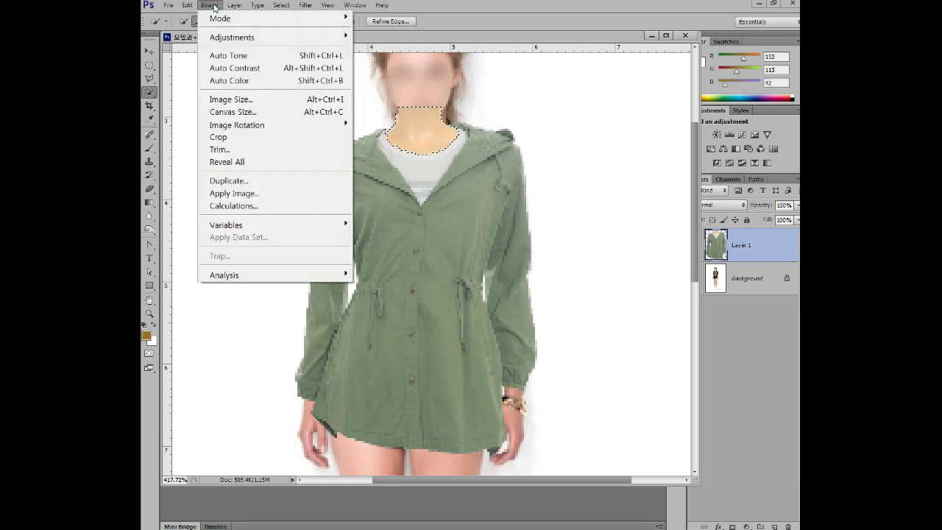
mouse_move(227, 42)
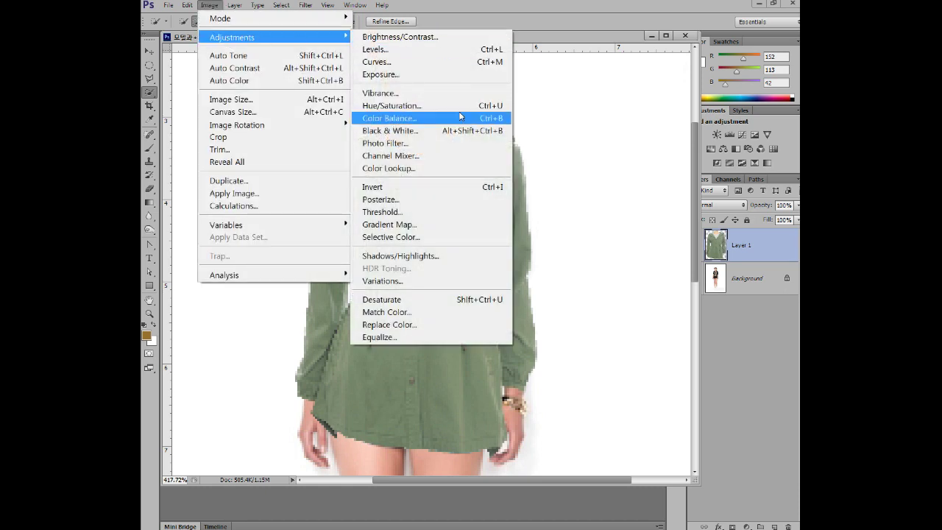
left_click(415, 106)
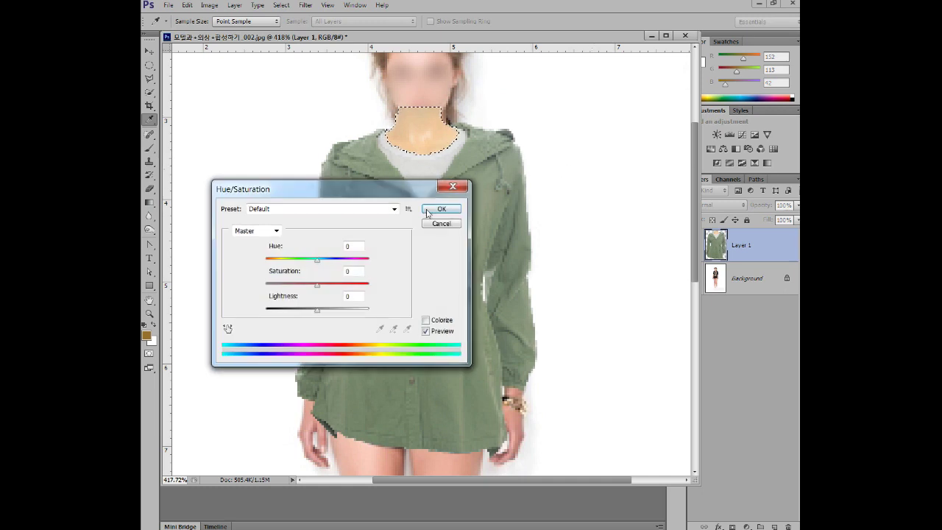
left_click_drag(407, 194, 691, 167)
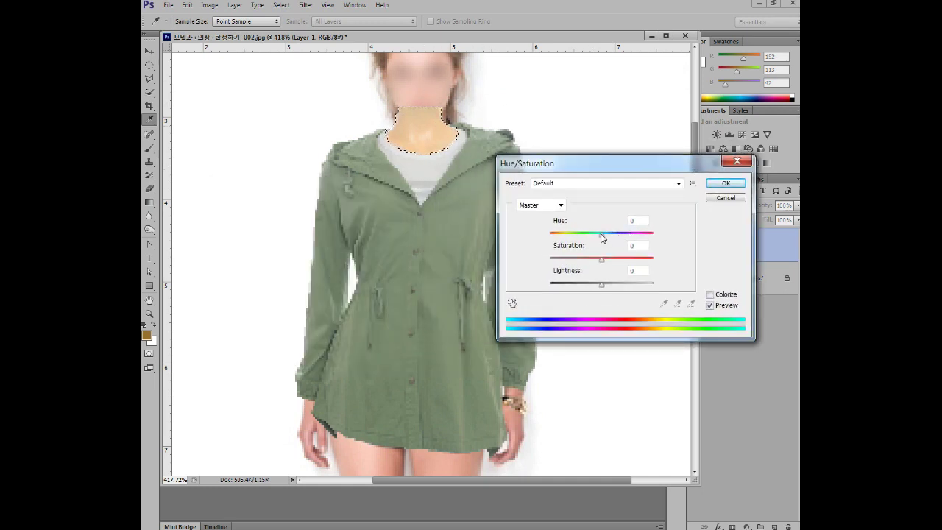
left_click(710, 294)
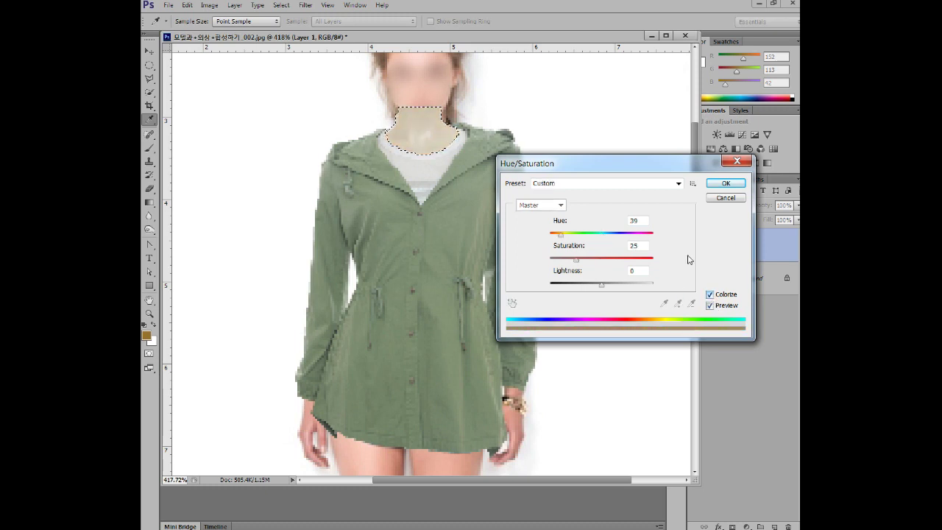
left_click(710, 295)
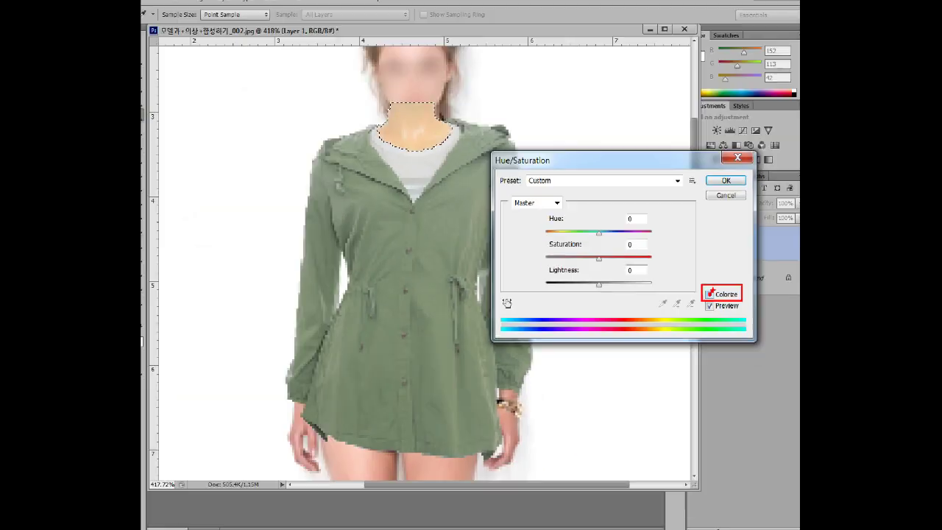
left_click(705, 287)
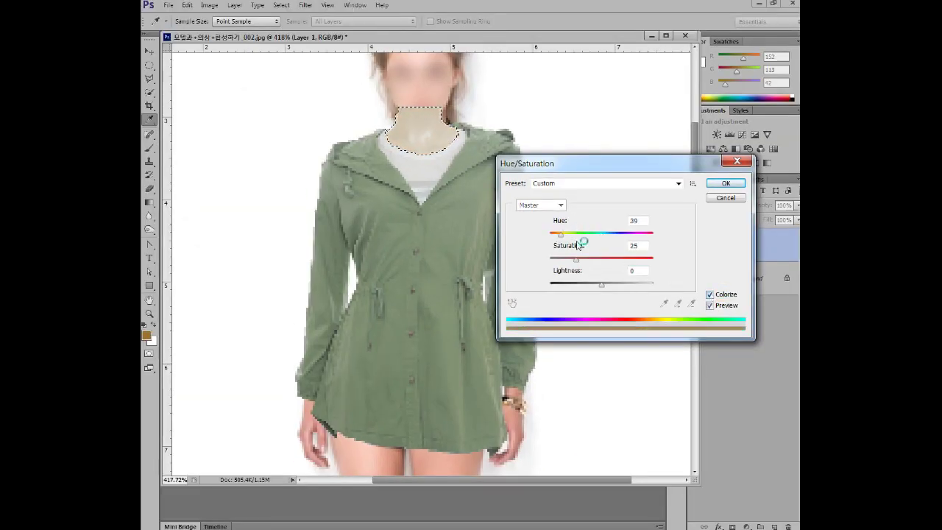
Colorize the neck with hue 22, saturation about 56 and lightness +19, apply the adjustment, and clear the selection.
left_click_drag(559, 237, 549, 237)
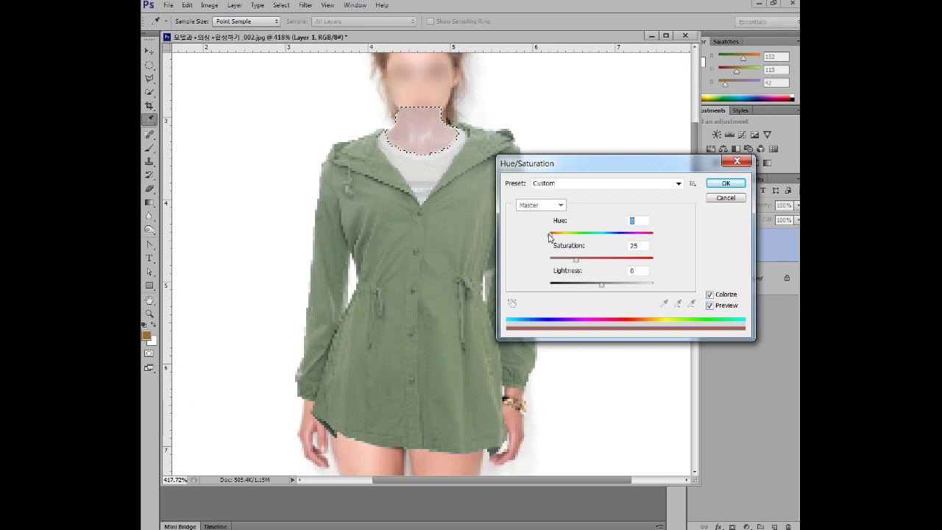
left_click_drag(577, 261, 606, 262)
left_click_drag(550, 237, 555, 236)
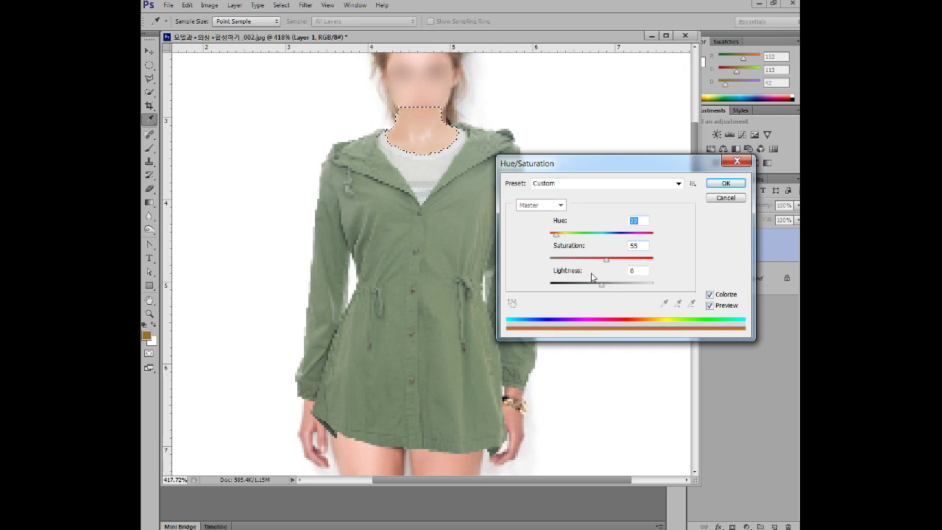
left_click_drag(609, 290, 610, 288)
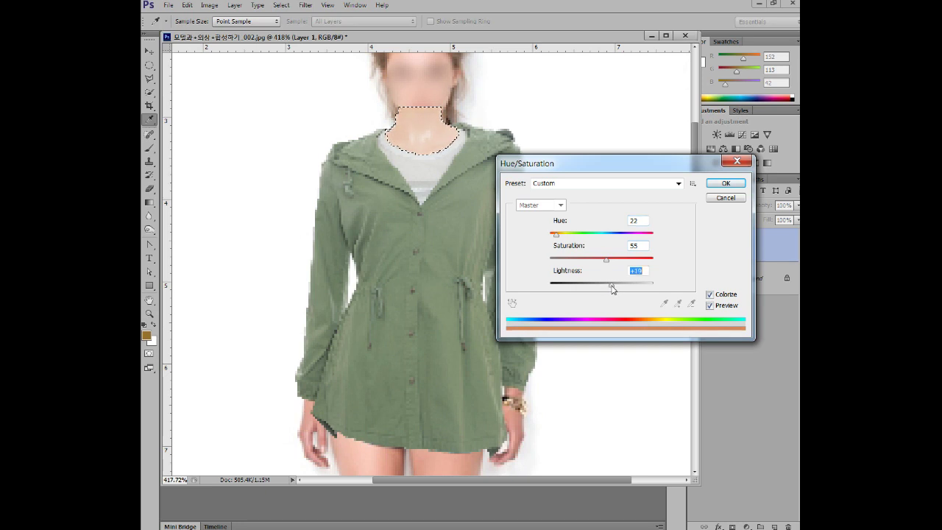
left_click(716, 183)
left_click_drag(606, 259, 607, 260)
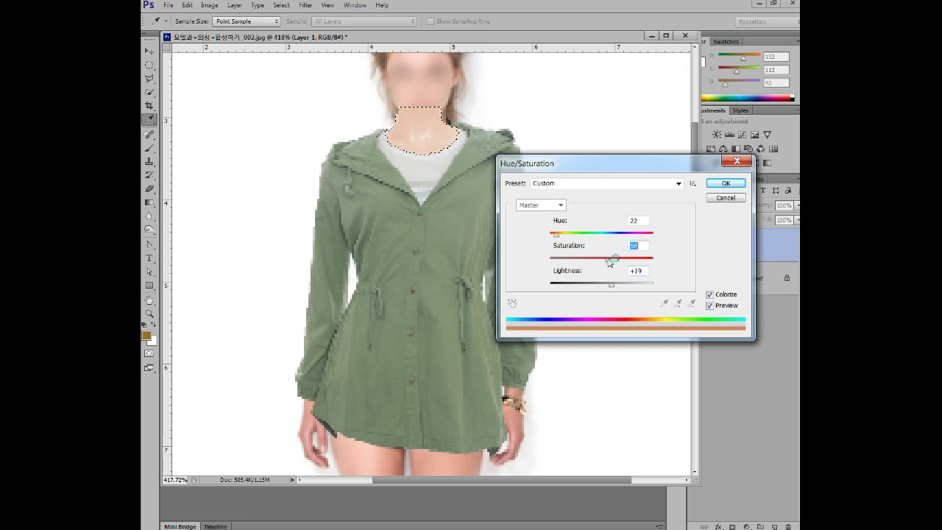
left_click(719, 185)
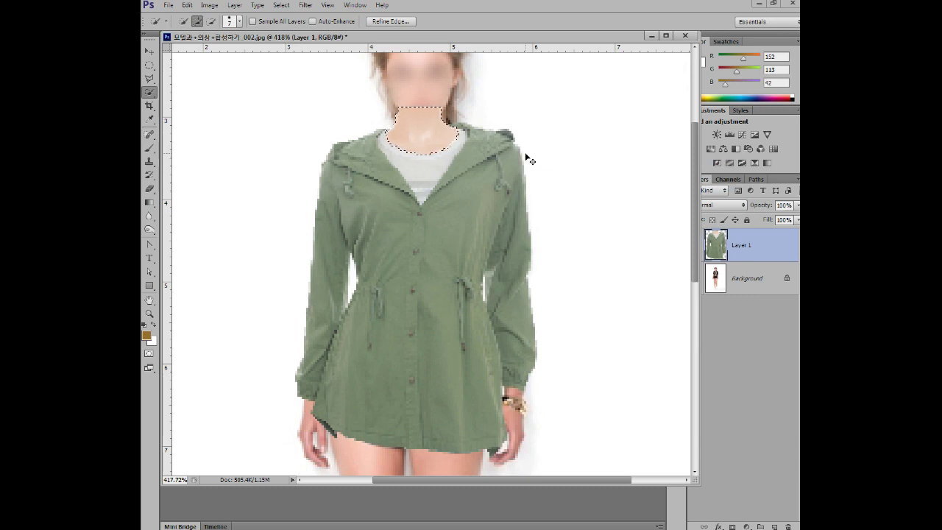
key("ctrl+d")
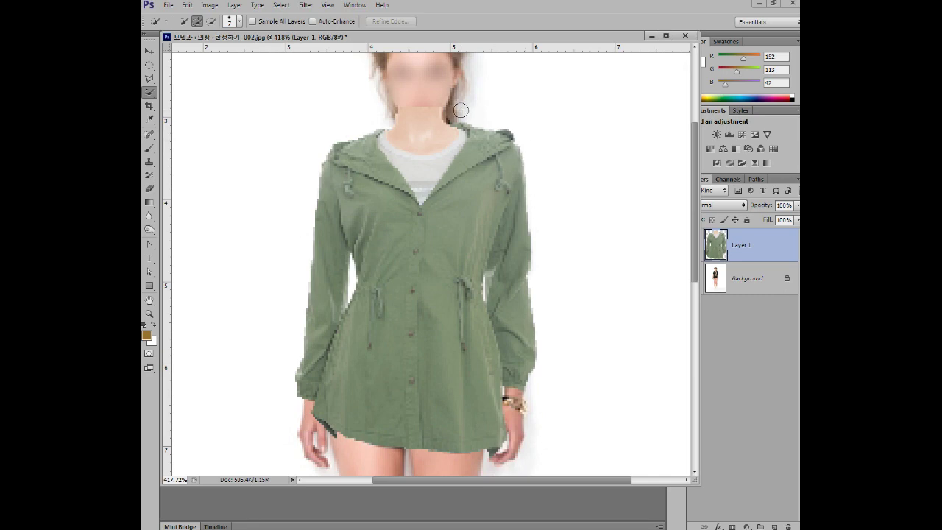
Try erasing the mannequin's neck over the model's chin with a size 13 Eraser, and undo the erasing.
scroll(396, 175, "up", 3)
scroll(418, 173, "down", 2)
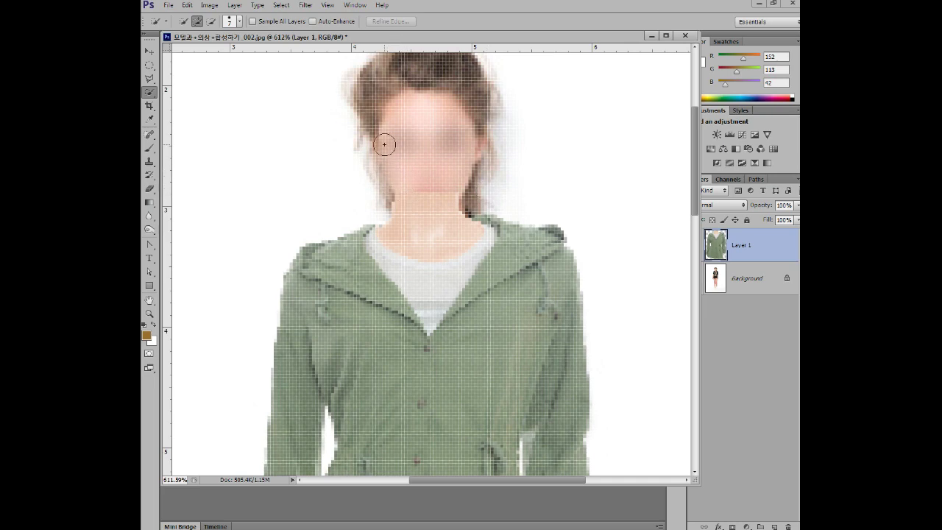
left_click(151, 189)
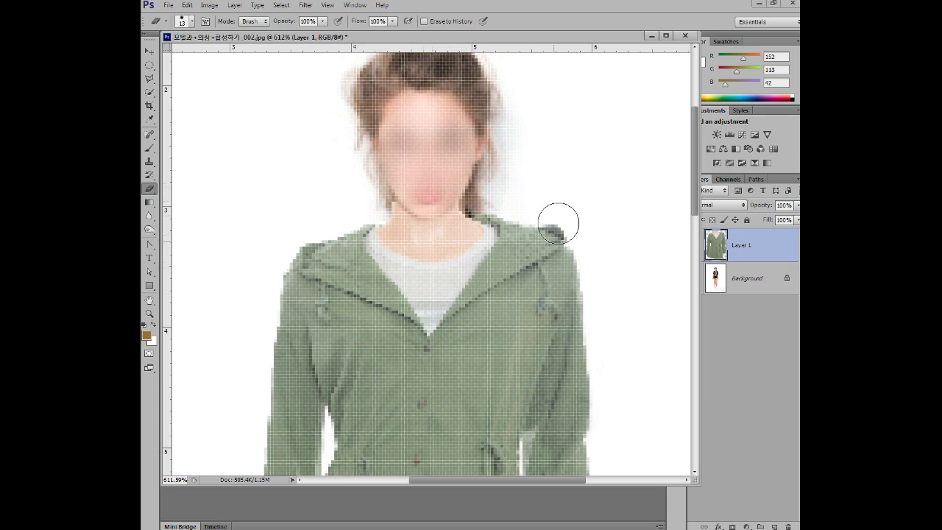
key("ctrl+z")
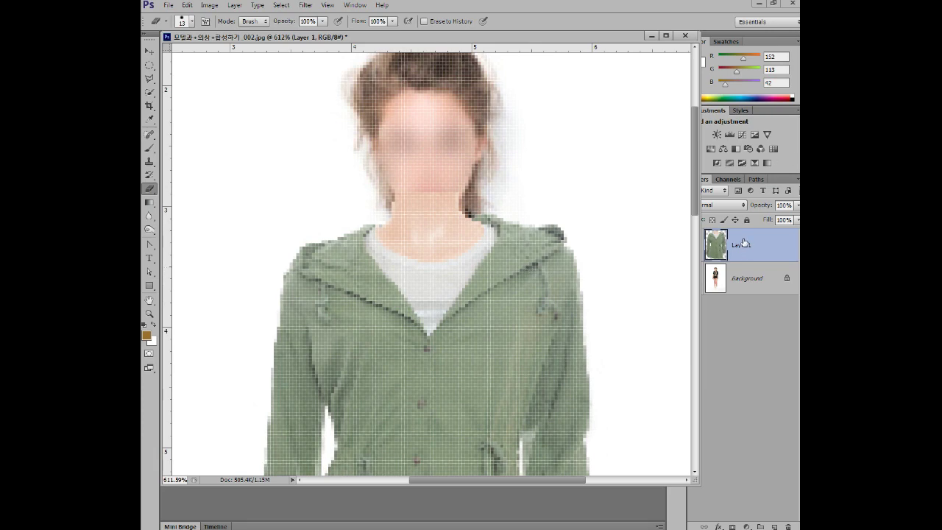
Lower the opacity of the jacket layer, Layer 1, to 54% and choose the Eraser tool.
mouse_move(758, 212)
left_mouse_down()
mouse_move(746, 208)
mouse_move(768, 208)
left_mouse_up()
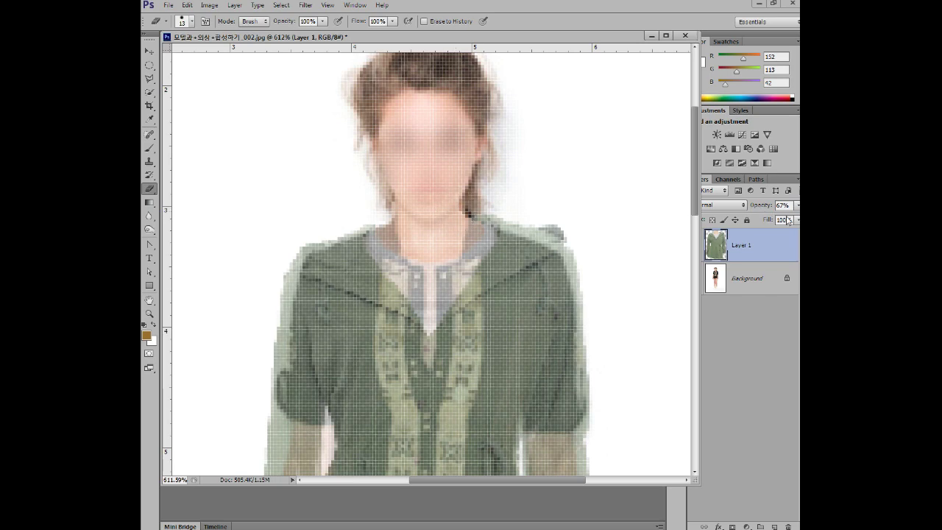
mouse_move(756, 209)
left_mouse_down()
mouse_move(794, 208)
mouse_move(754, 208)
mouse_move(770, 209)
left_mouse_up()
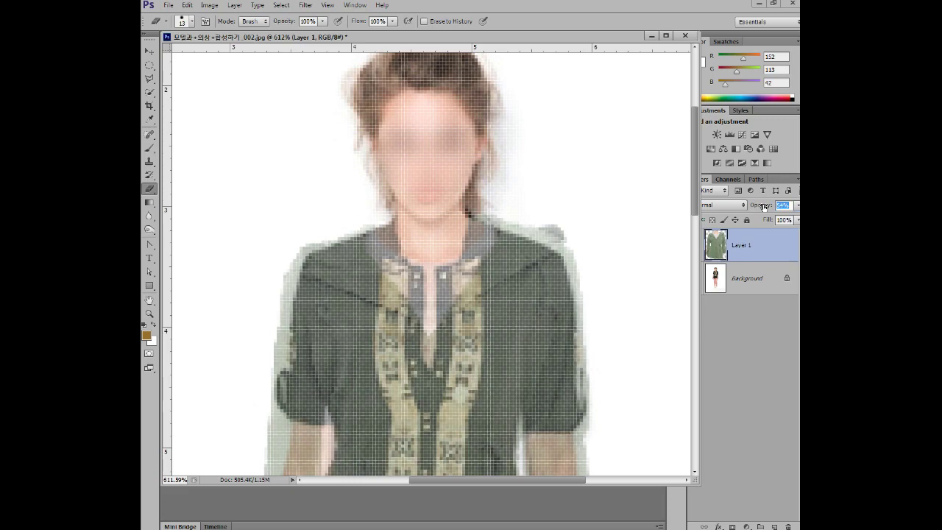
left_click(151, 195)
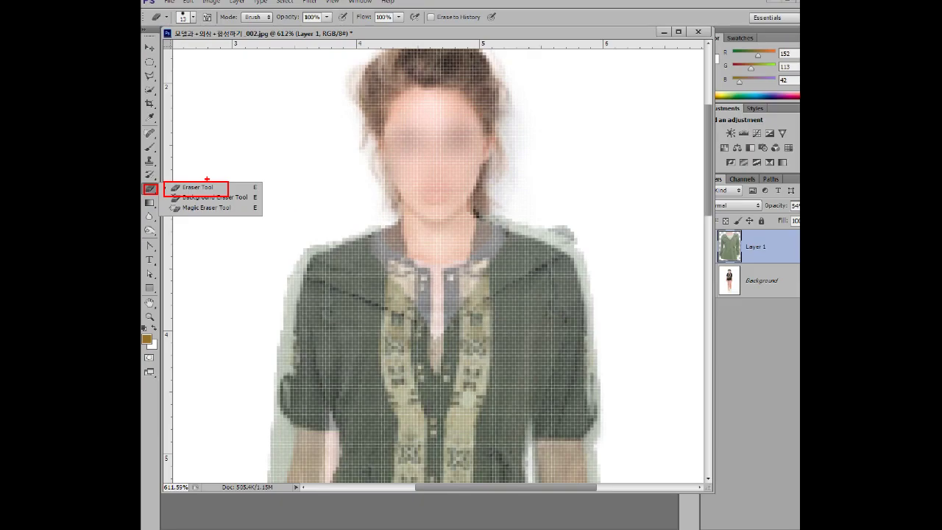
left_click(258, 183)
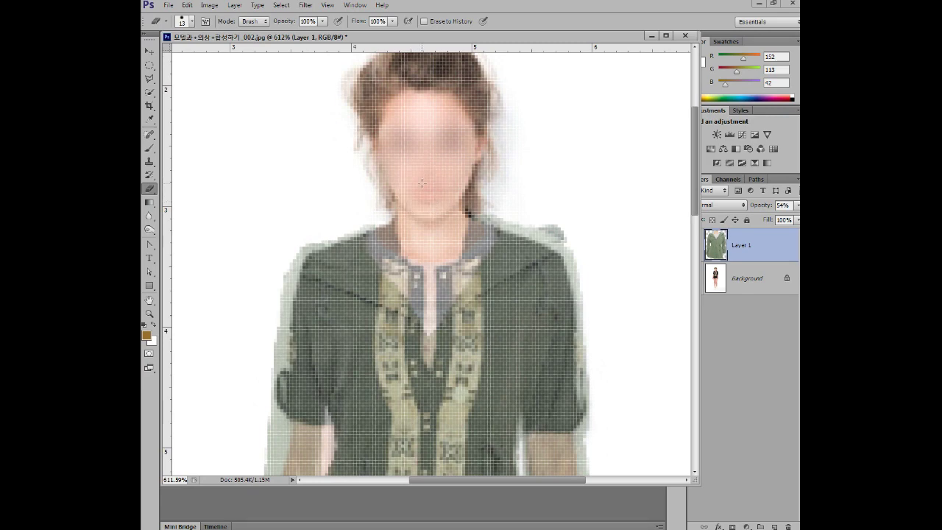
Erase the part of the mannequin's neck covering the model's chin with a size 5 Eraser, and restore Layer 1's opacity to 100%.
key("bracketleft")
key("bracketleft")
key("bracketleft")
key("bracketleft")
key("bracketleft")
key("bracketleft")
mouse_move(426, 210)
left_mouse_down()
mouse_move(458, 185)
mouse_move(454, 196)
mouse_move(428, 199)
mouse_move(431, 210)
mouse_move(399, 191)
mouse_move(380, 200)
mouse_move(387, 205)
mouse_move(427, 164)
mouse_move(472, 195)
mouse_move(463, 177)
left_mouse_up()
left_click_drag(763, 205, 799, 206)
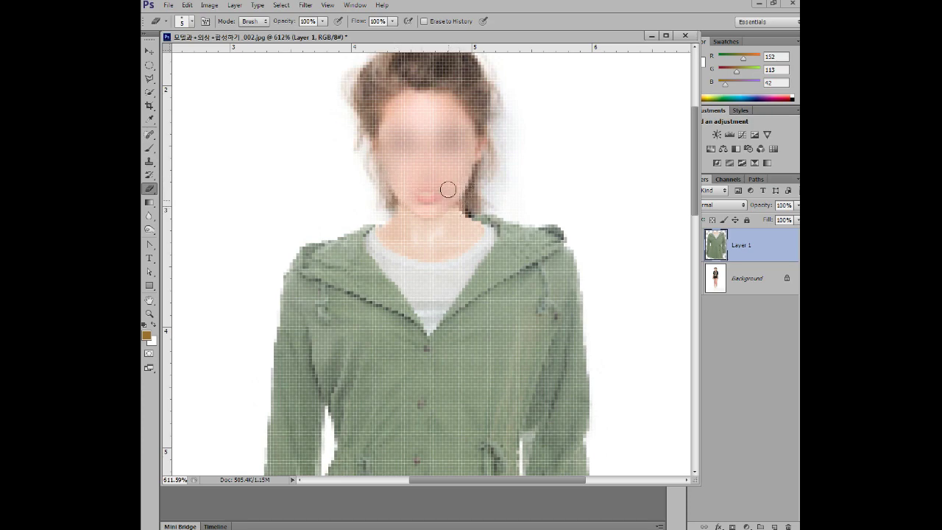
View the whole composite at 100% zoom and switch to the Move tool.
double_click(149, 313)
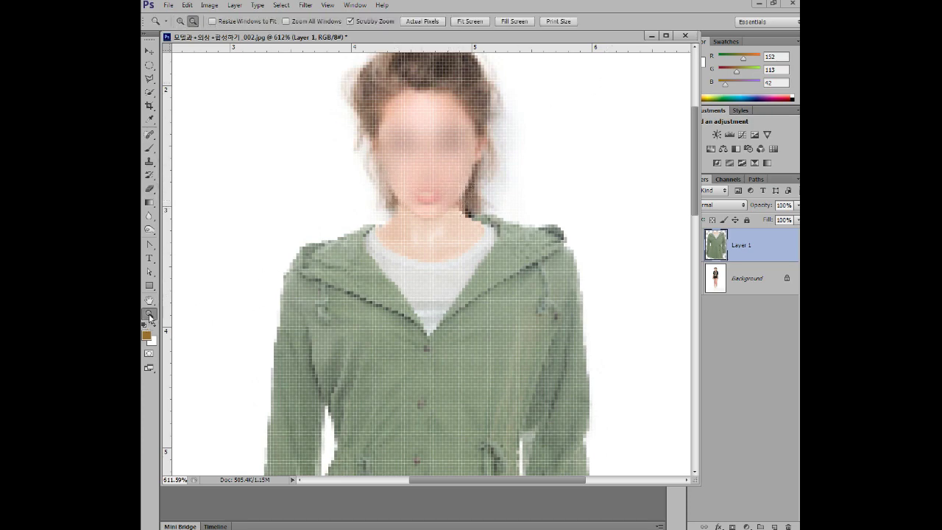
left_click(150, 51)
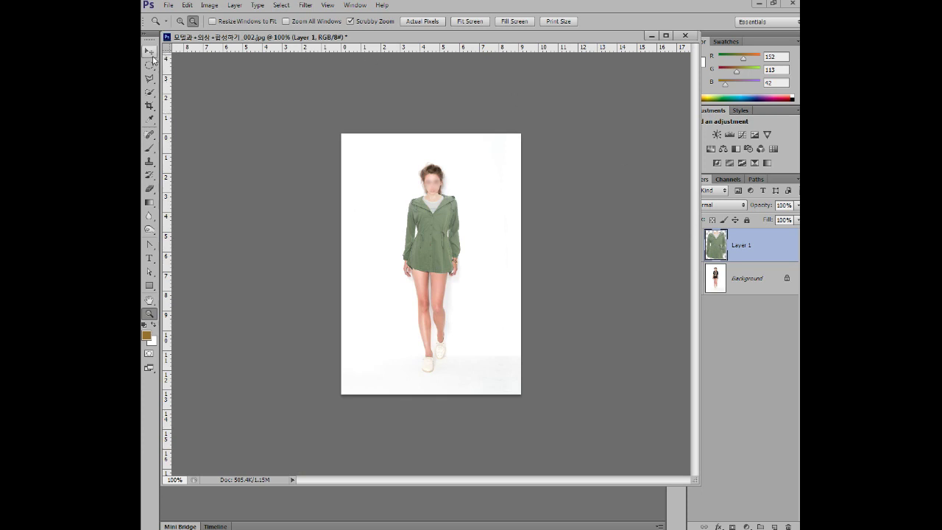